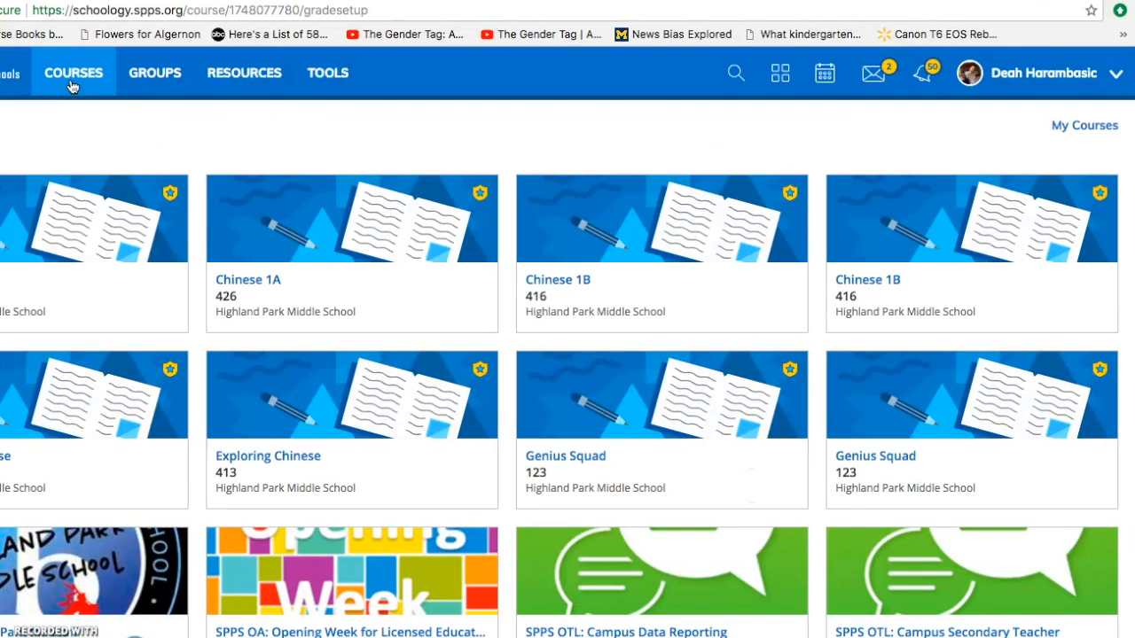
Step: Open the Grade Setup page of the Chinese 1A 426 course
left_click_drag(74, 10, 183, 11)
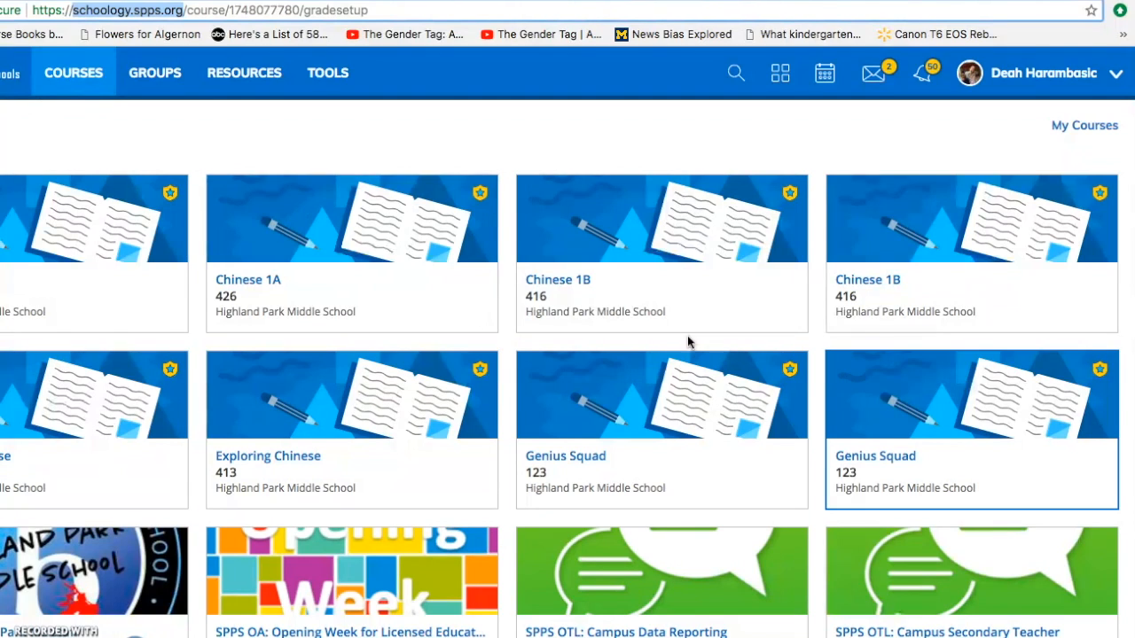
left_click(76, 277)
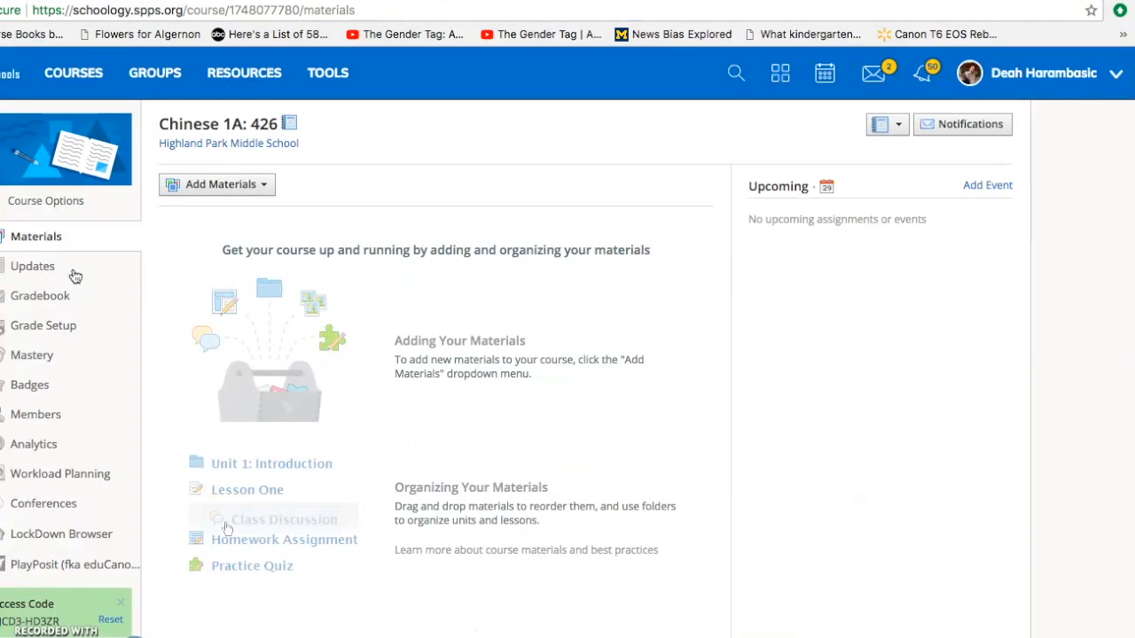
left_click(40, 327)
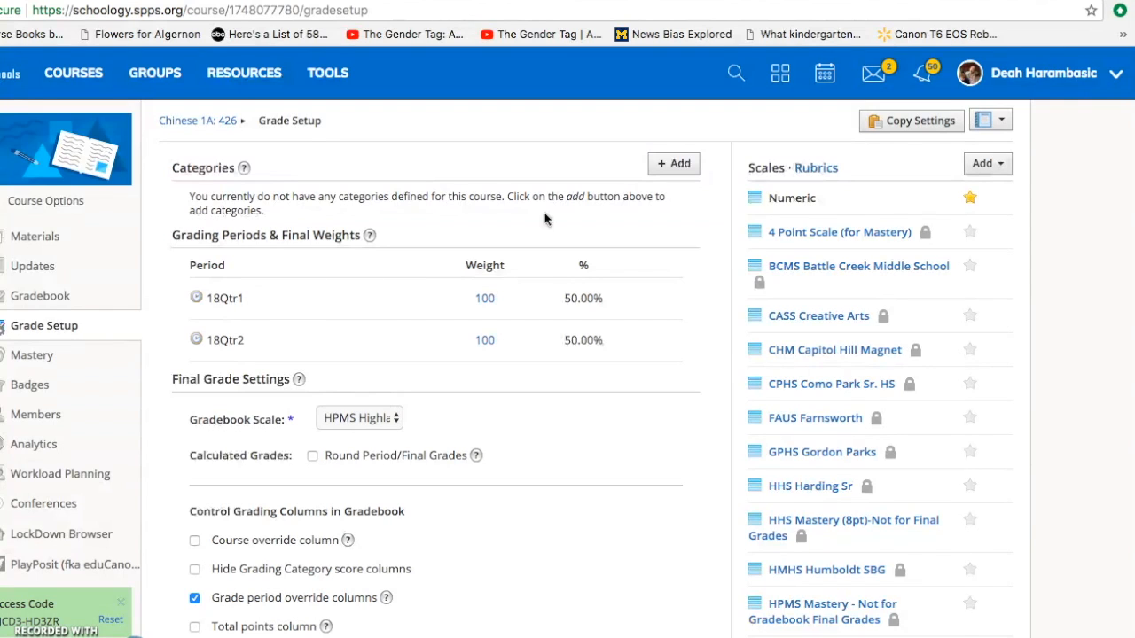
Step: Start a new grading category named assessments
left_click(671, 167)
left_click(580, 223)
type("assessmen")
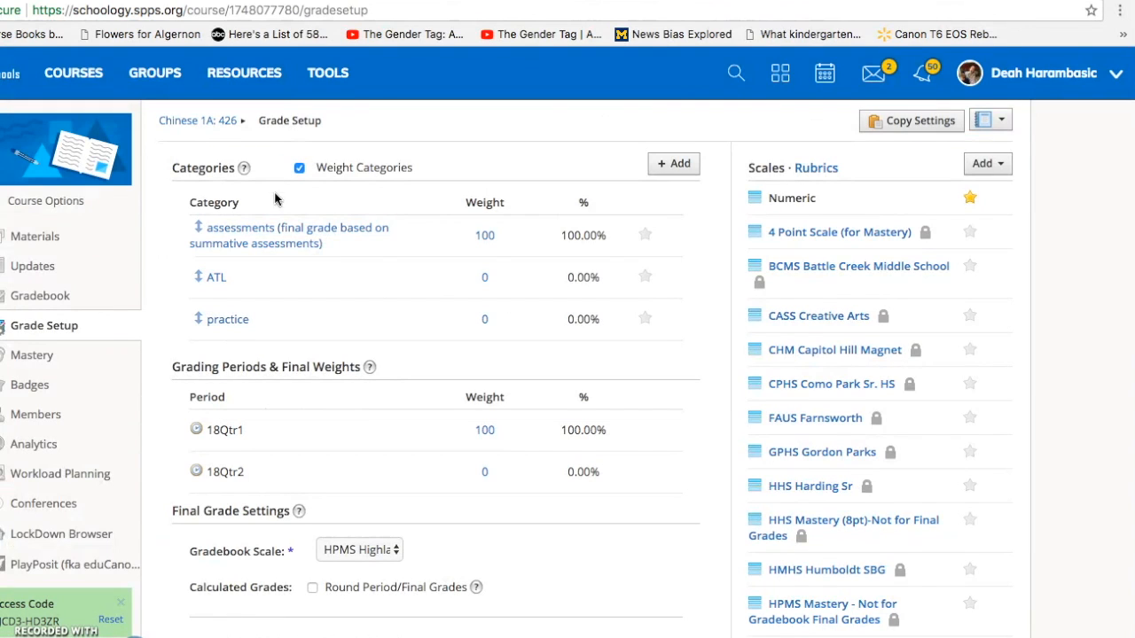
Step: Set the assessments category to be calculated by Percent with a weight of 100, and save it
left_click(297, 234)
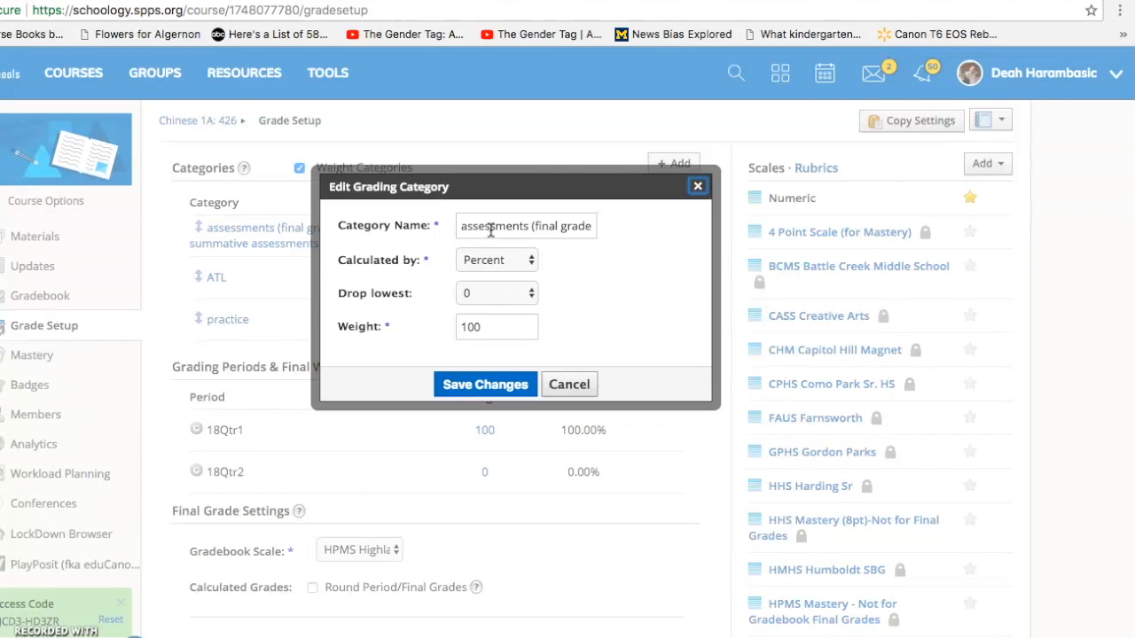
left_click(493, 261)
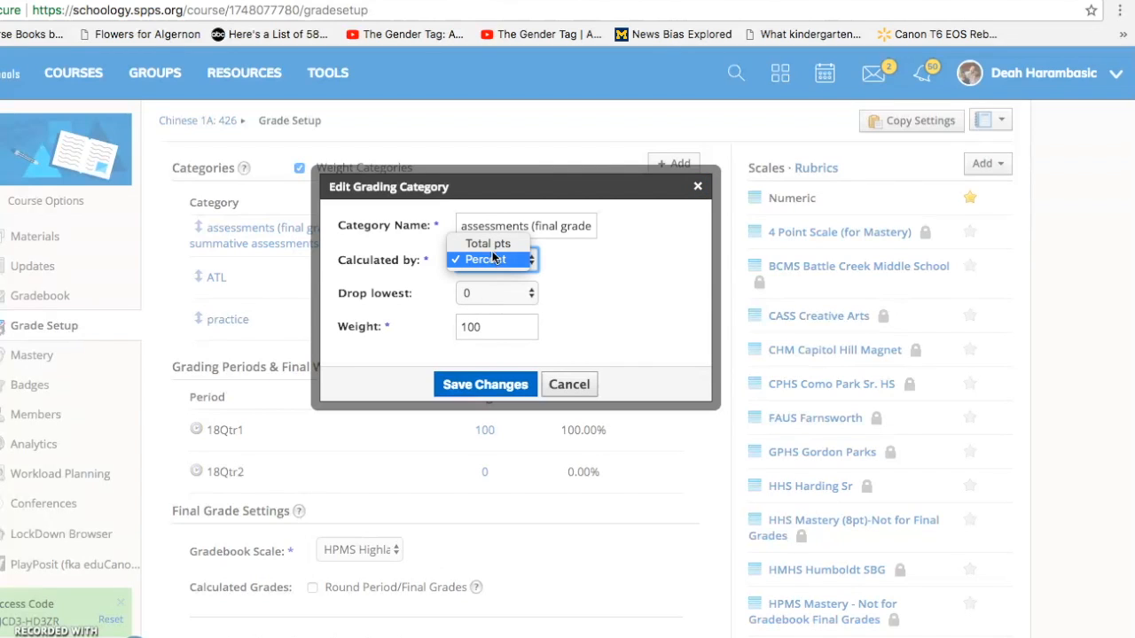
left_click(493, 261)
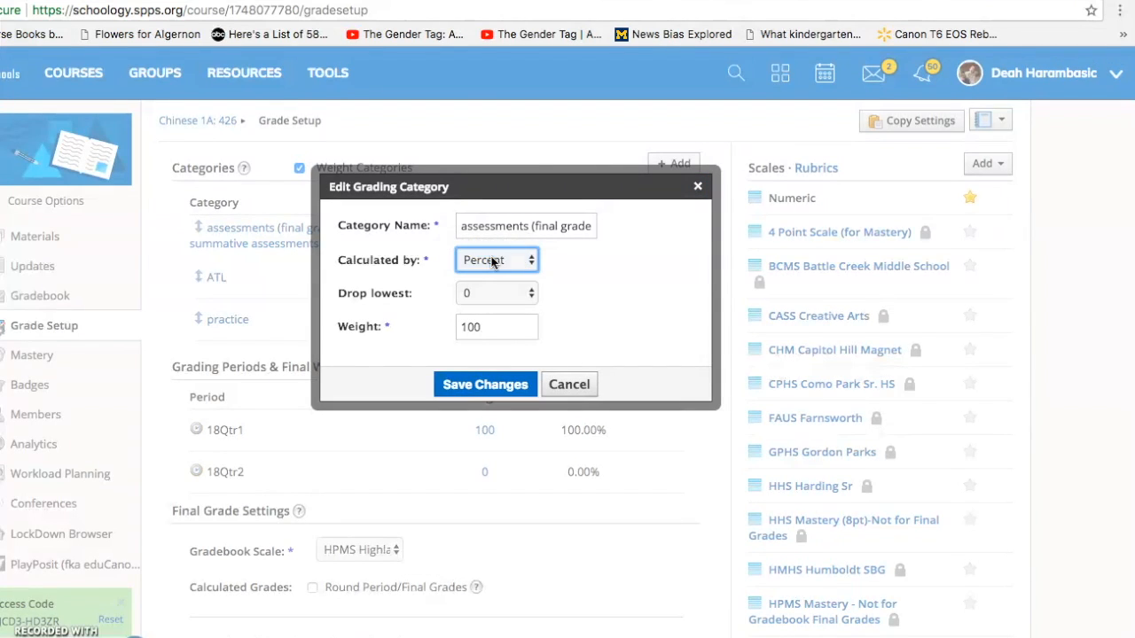
left_click(483, 328)
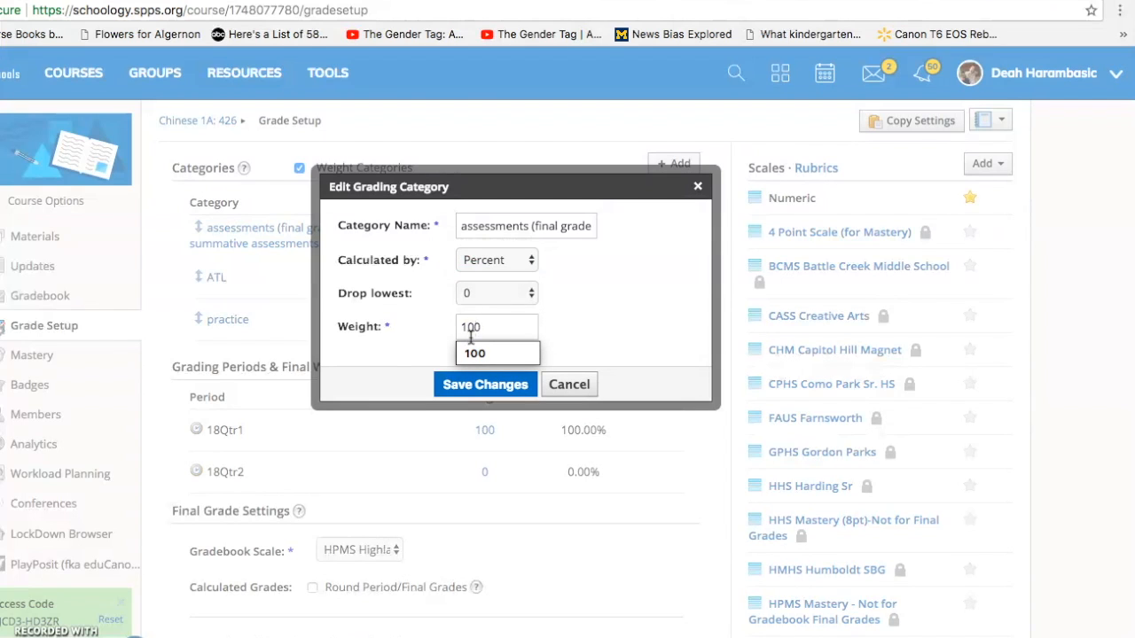
left_click(475, 387)
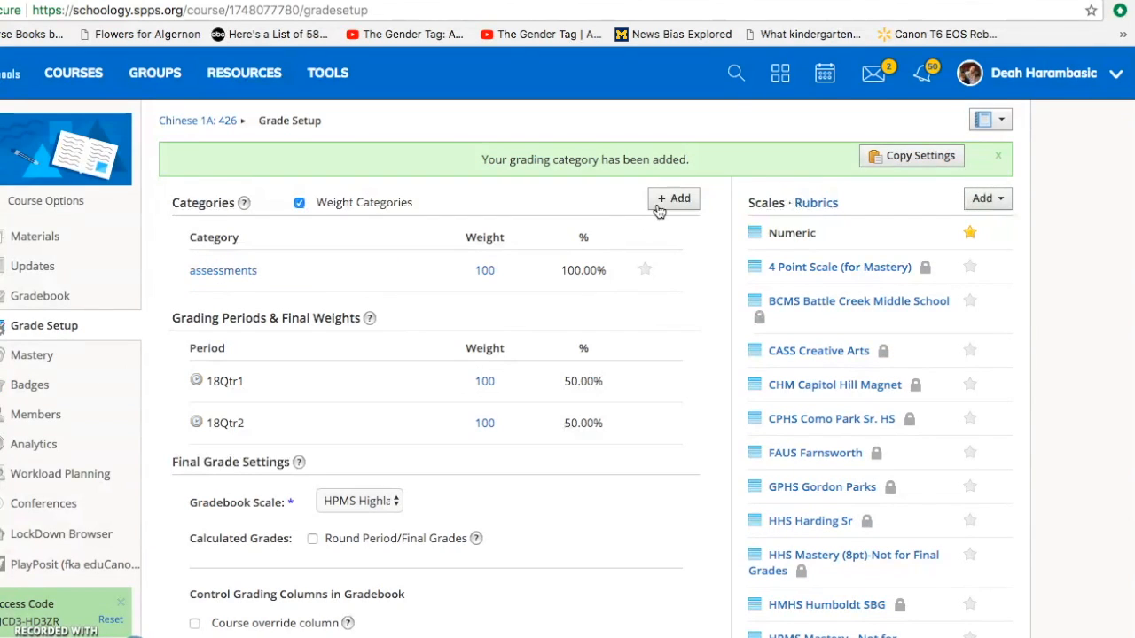
Step: Create a grading category named practice, calculated by Percent, with a weight of 0
left_click(669, 198)
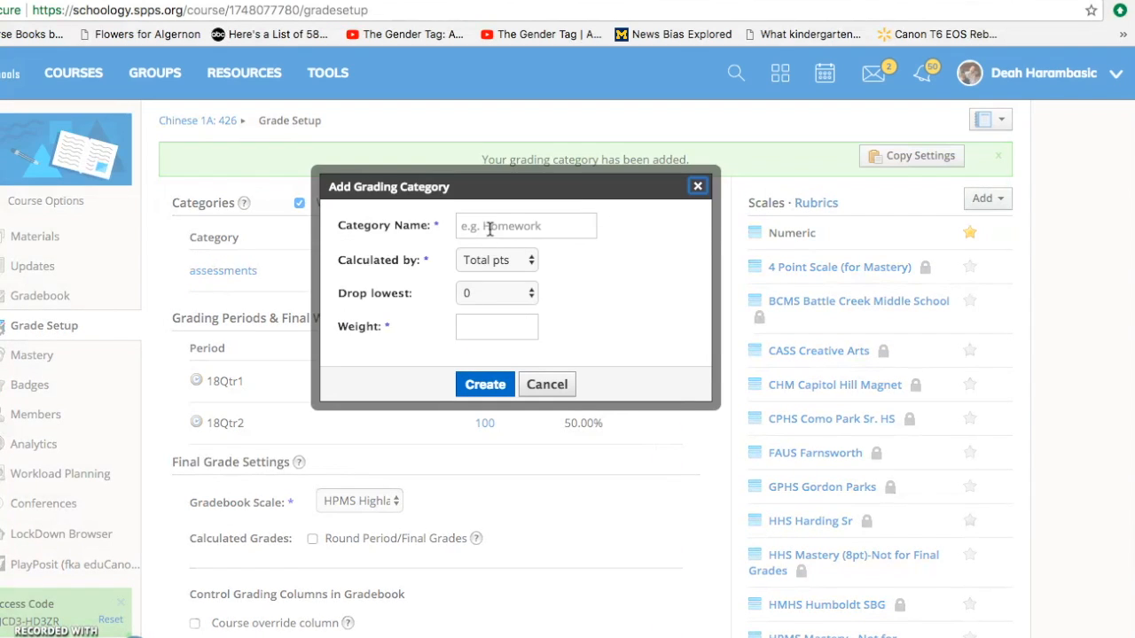
left_click(490, 227)
type("practice")
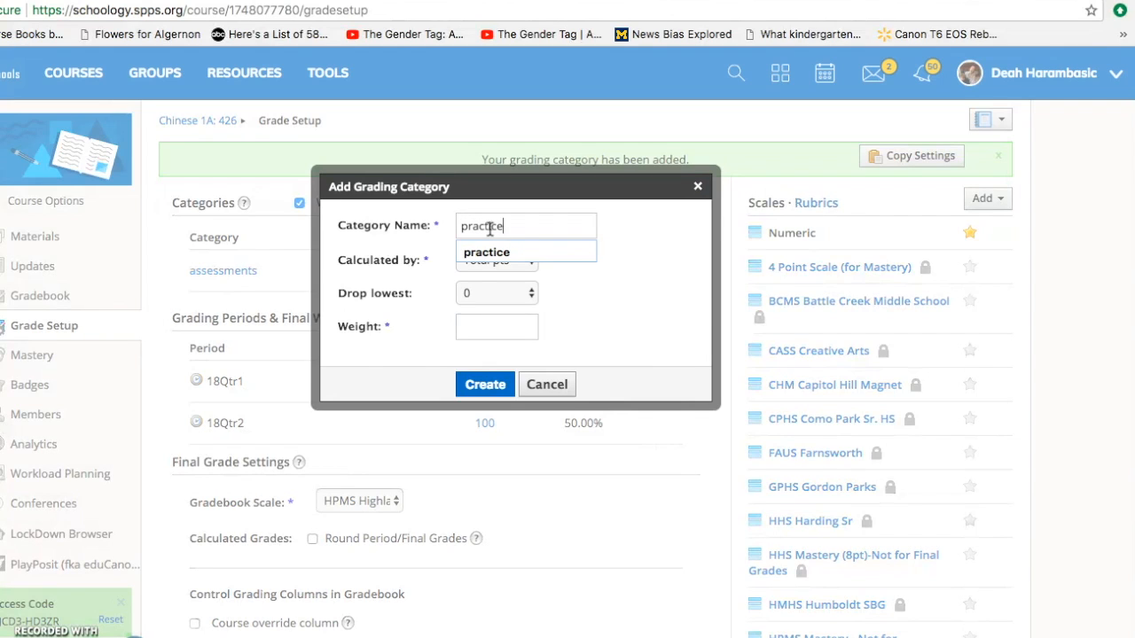
left_click(487, 253)
left_click(476, 265)
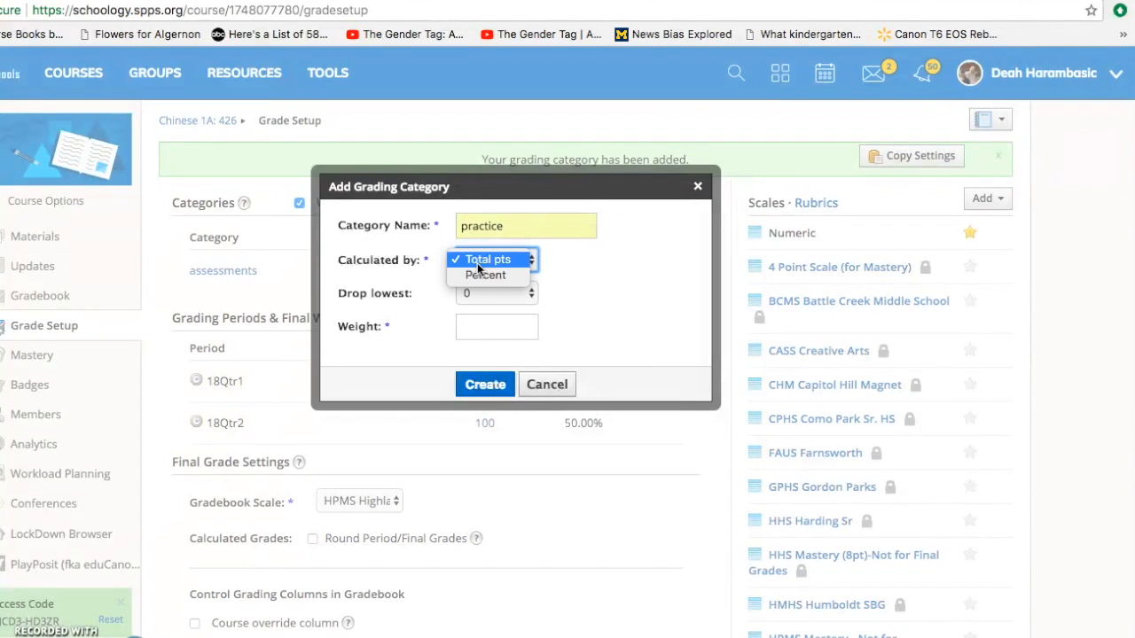
left_click(478, 276)
left_click(478, 331)
type("0")
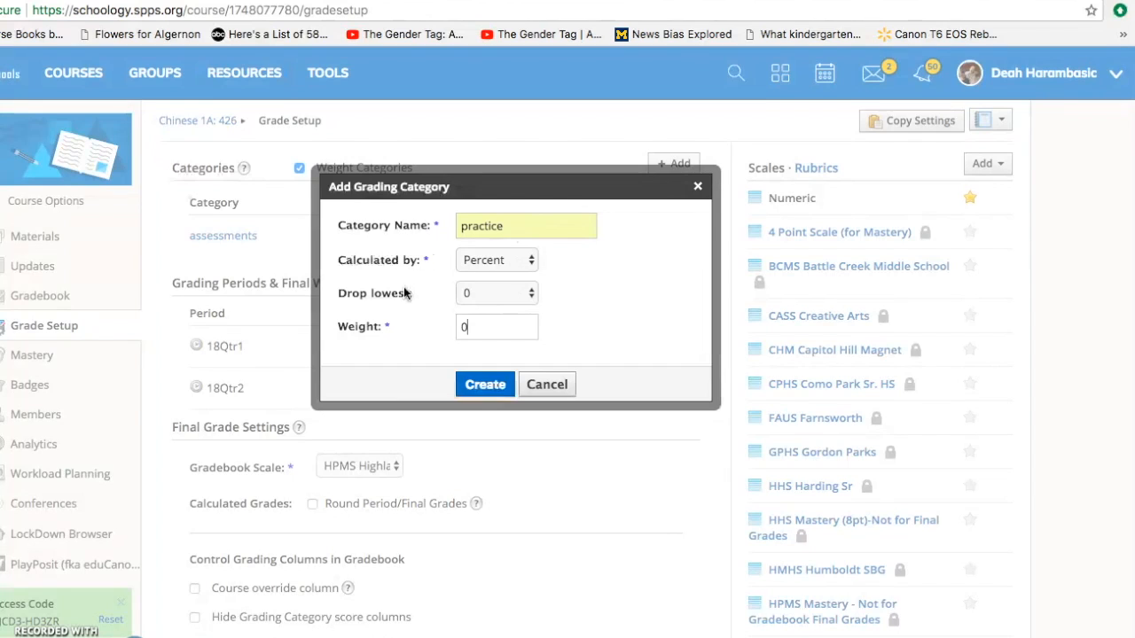
left_click(471, 387)
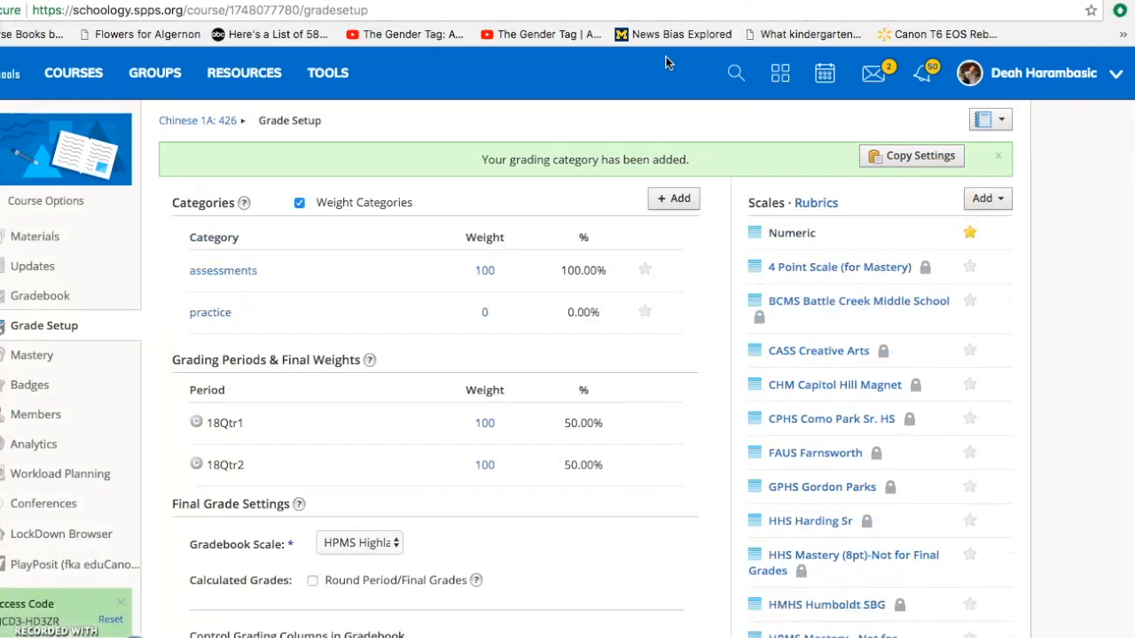
Step: Create a grading category named ATL, calculated by Percent, with a weight of 0
left_click(662, 200)
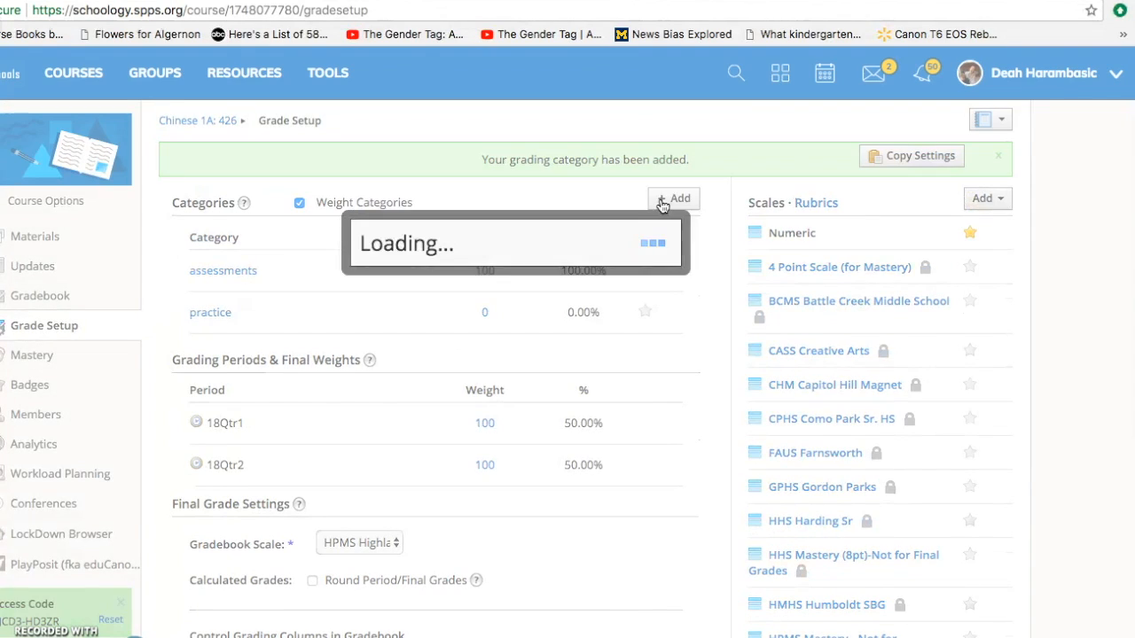
left_click(509, 229)
type("ATL")
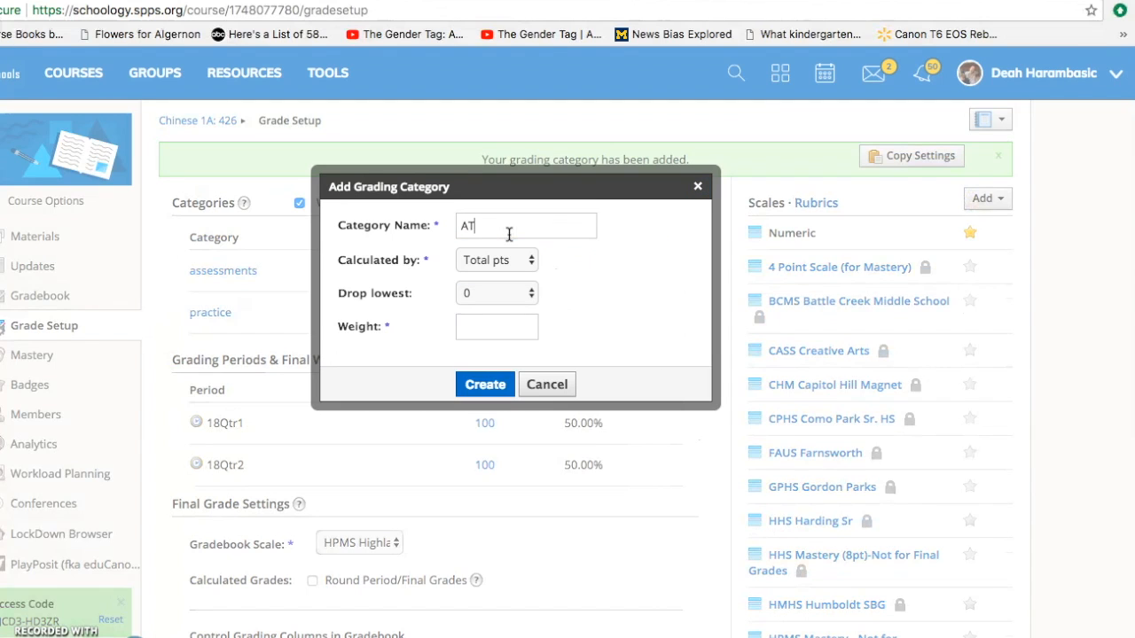
left_click(492, 260)
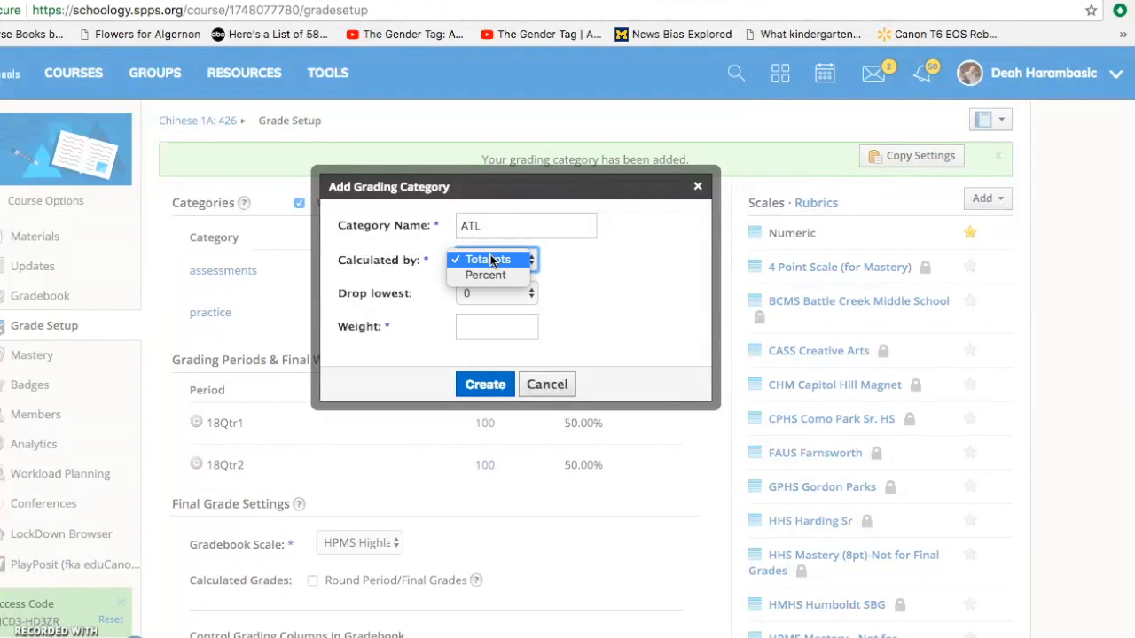
left_click(489, 275)
left_click(484, 325)
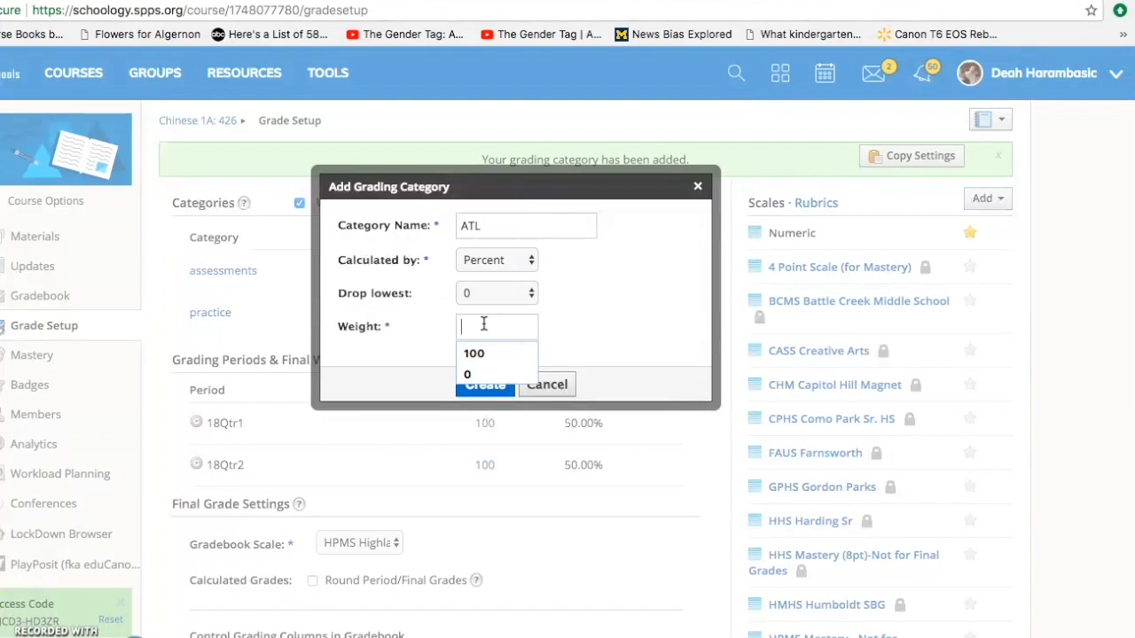
type("0")
left_click(484, 351)
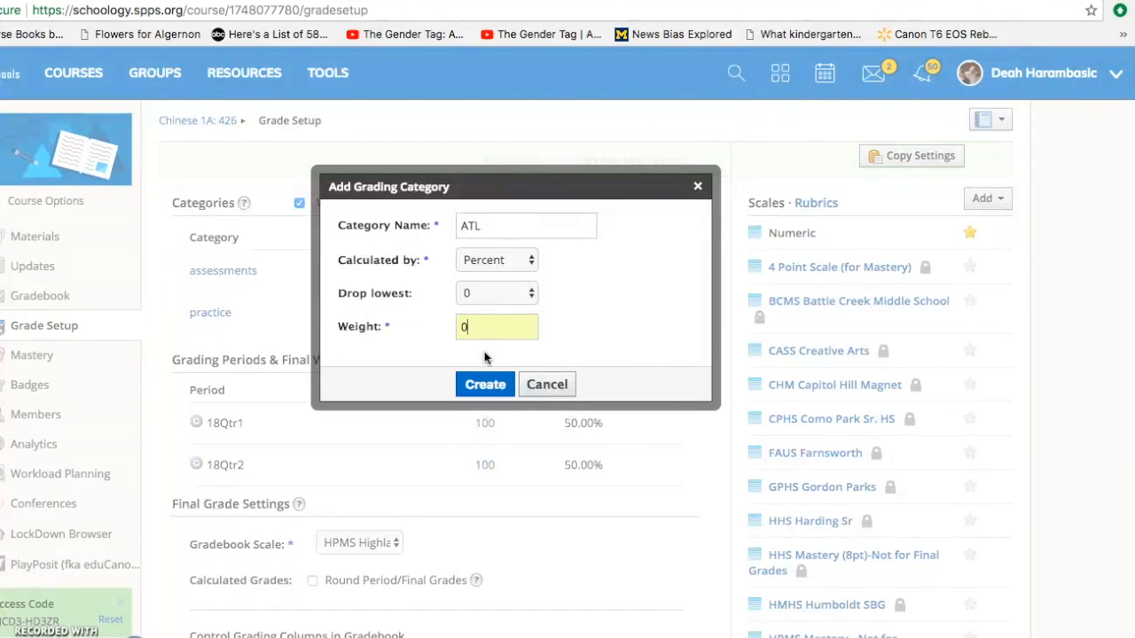
left_click(485, 384)
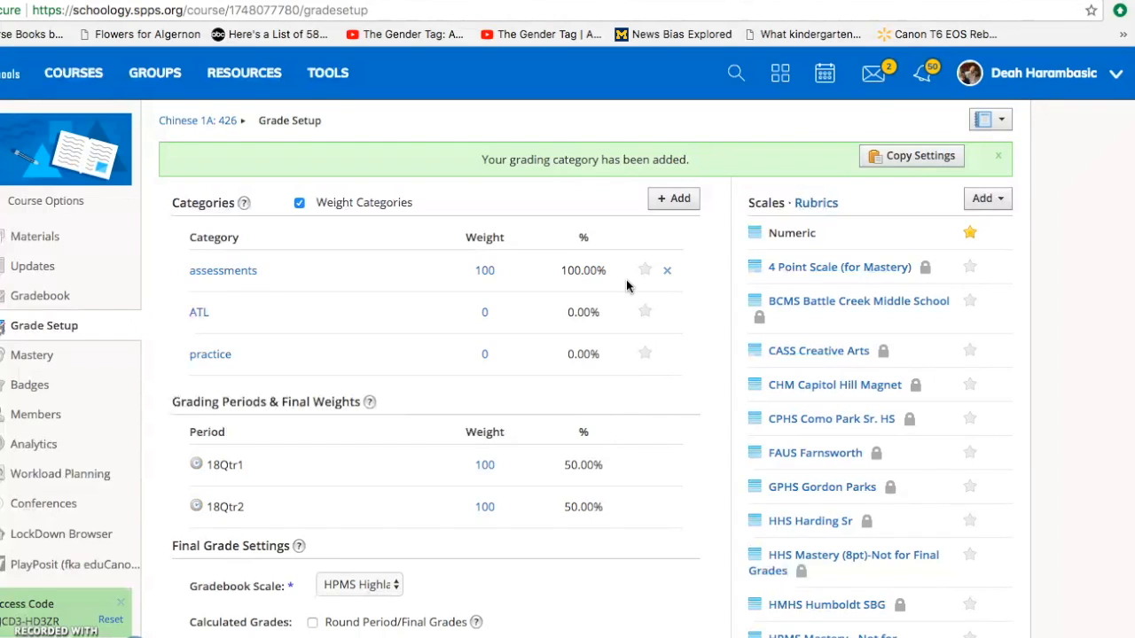
Step: Choose HPMS Highland Middle School MYP as the gradebook scale in the final grade settings
scroll(516, 413, "down", 4)
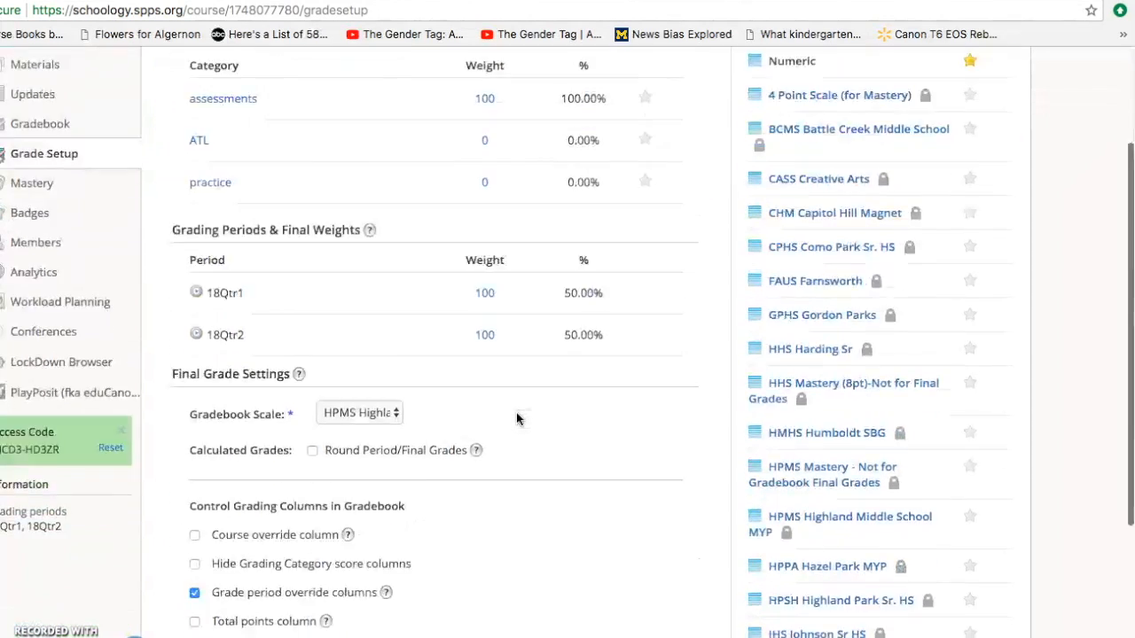
scroll(516, 419, "down", 1)
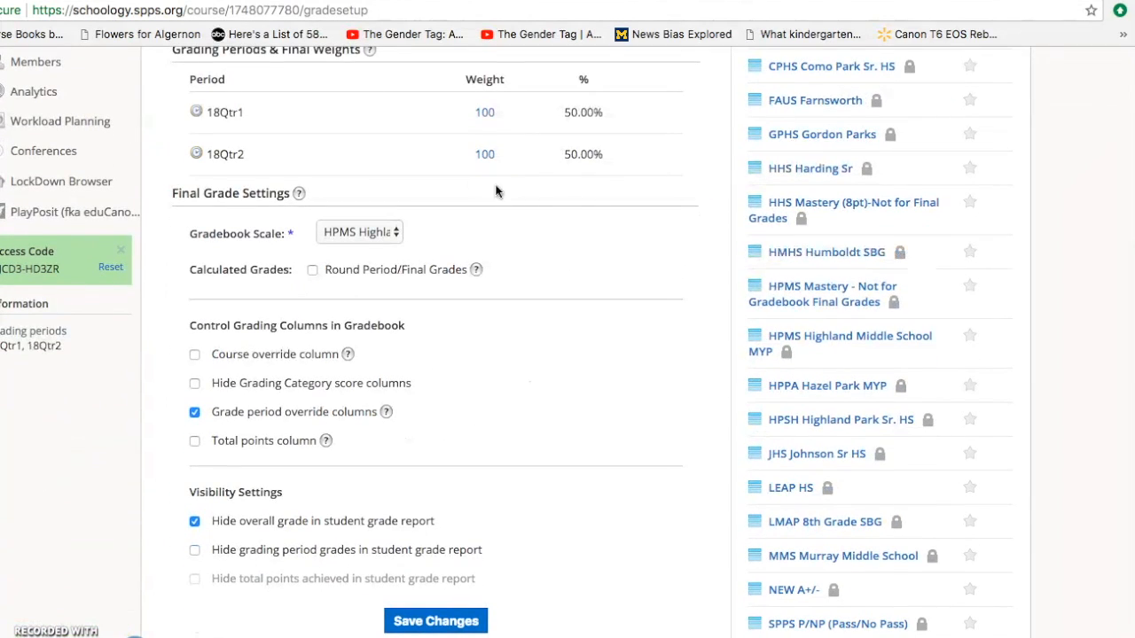
left_click(372, 202)
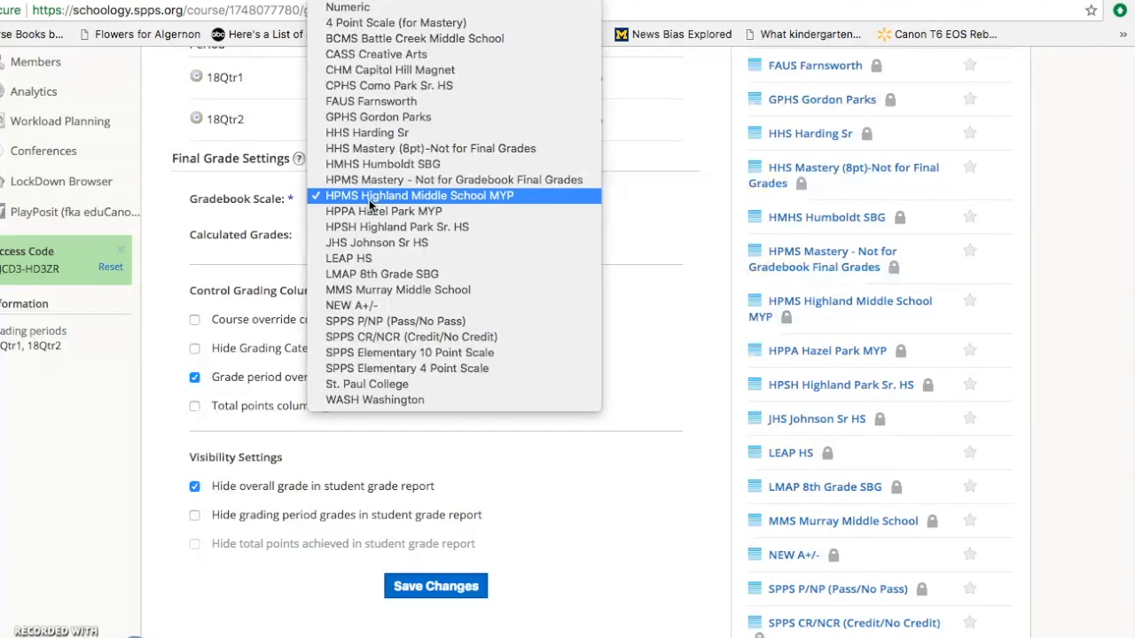
left_click(448, 199)
Step: Set the final weight of the 18Qtr2 grading period to 0
scroll(447, 208, "up", 2)
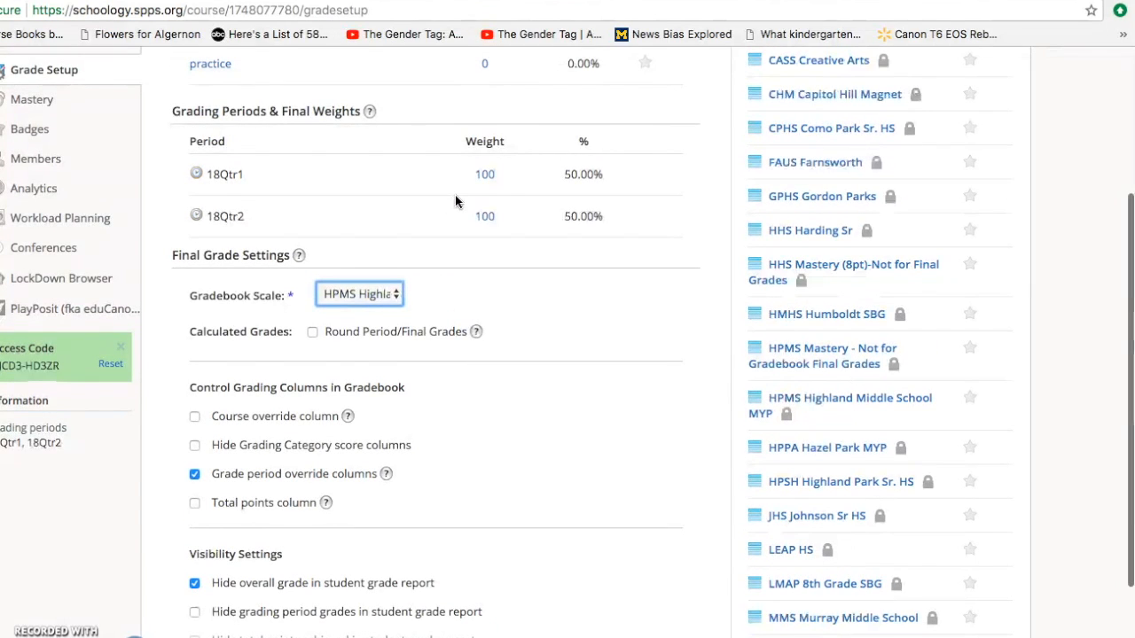
left_click(490, 173)
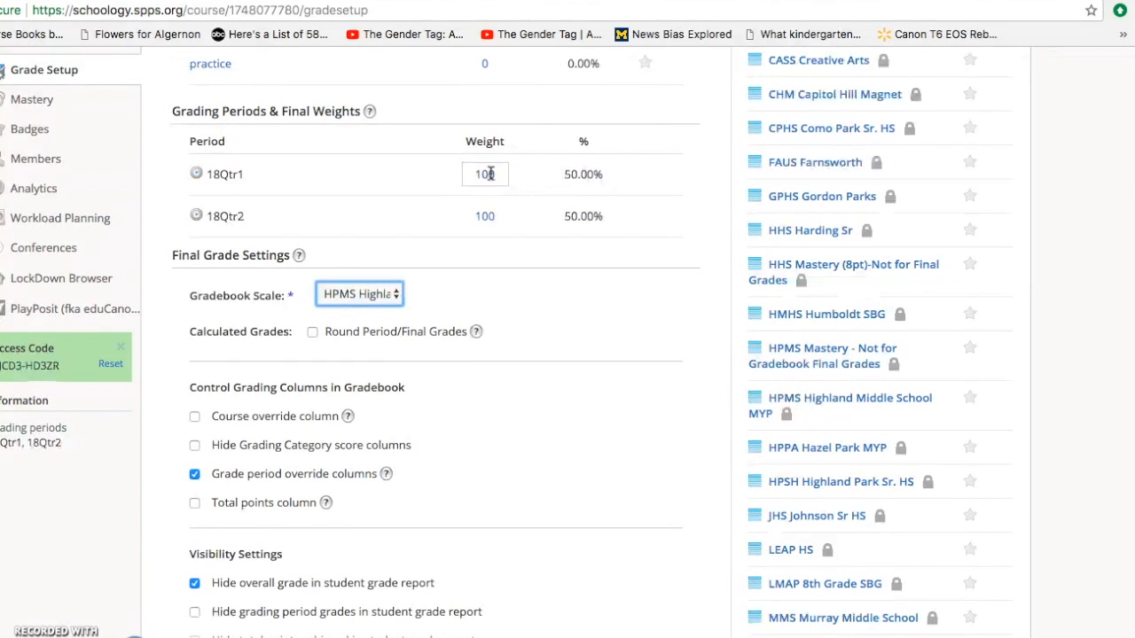
left_click(491, 216)
left_click(492, 215)
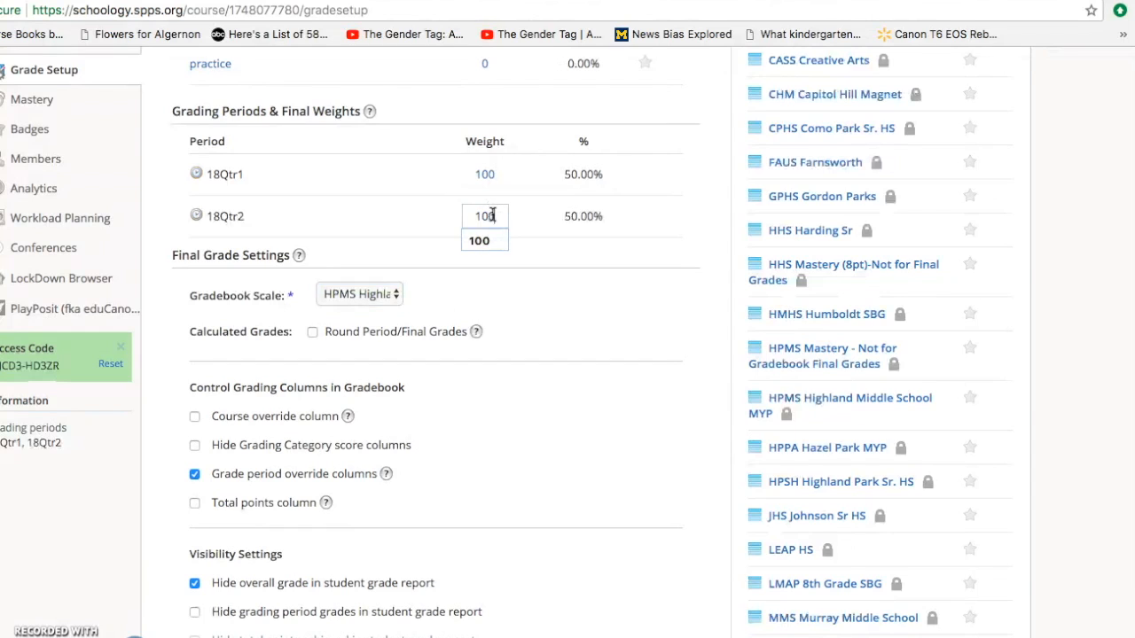
left_click_drag(492, 215, 463, 215)
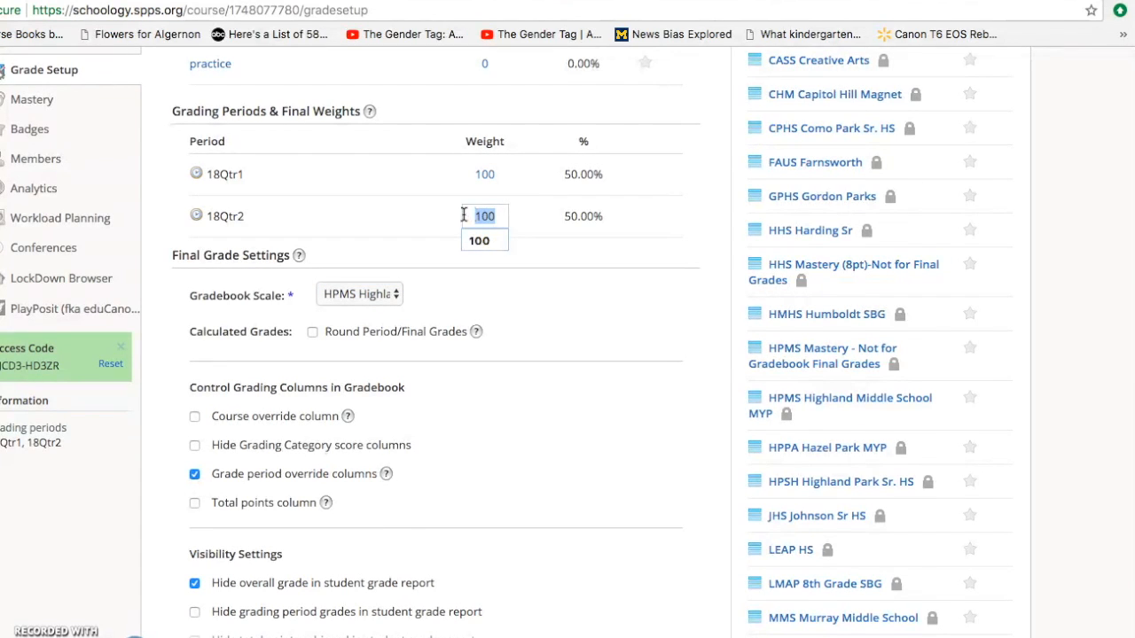
type("0")
left_click(588, 215)
left_click(489, 177)
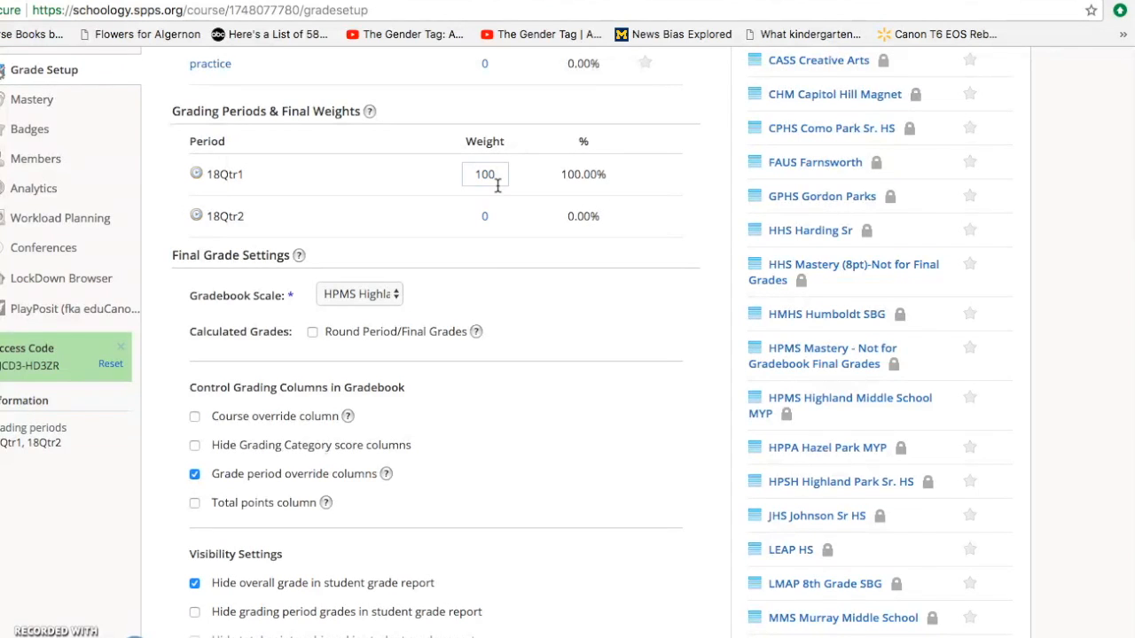
Step: Save the final grade settings with grade period override columns and hiding of the overall grade in student grade reports enabled
scroll(497, 185, "down", 3)
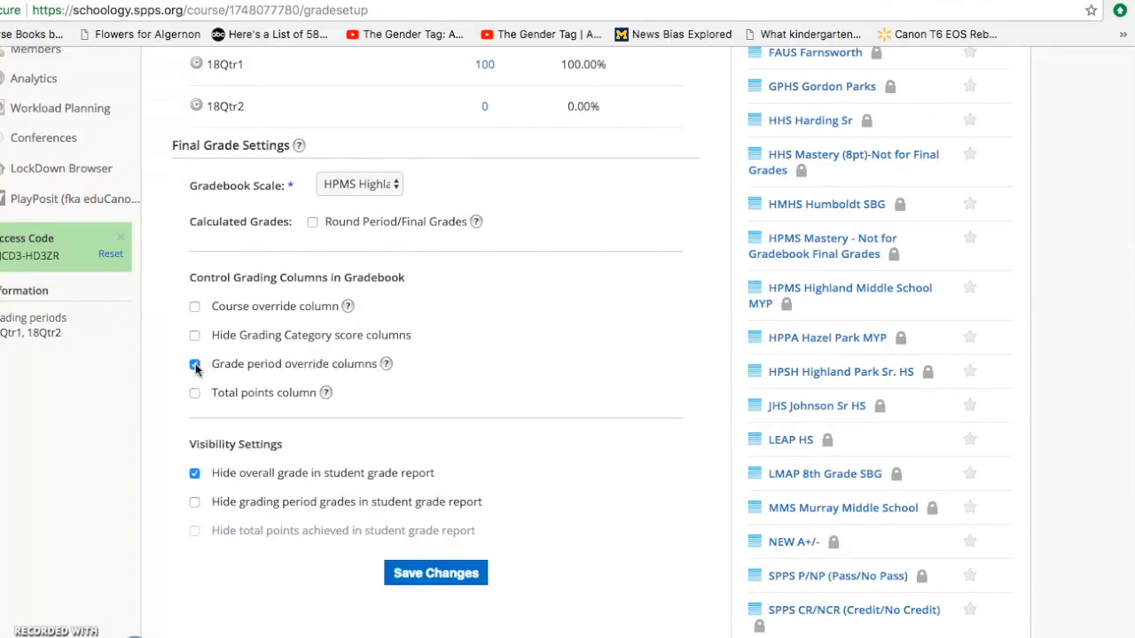
scroll(195, 363, "down", 1)
left_click(195, 444)
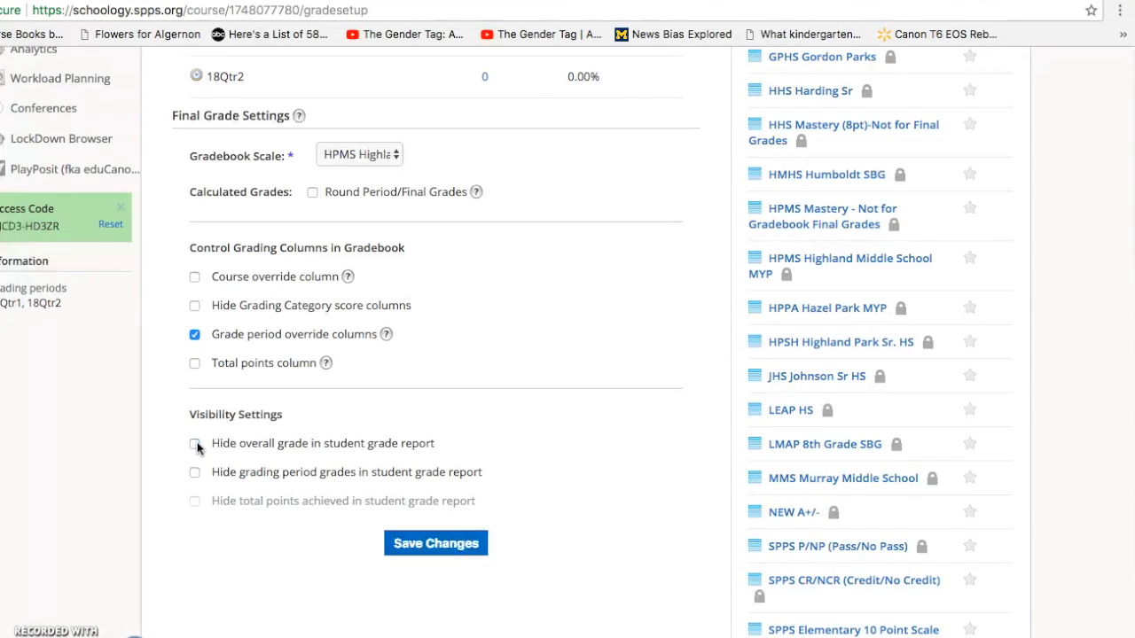
left_click(471, 547)
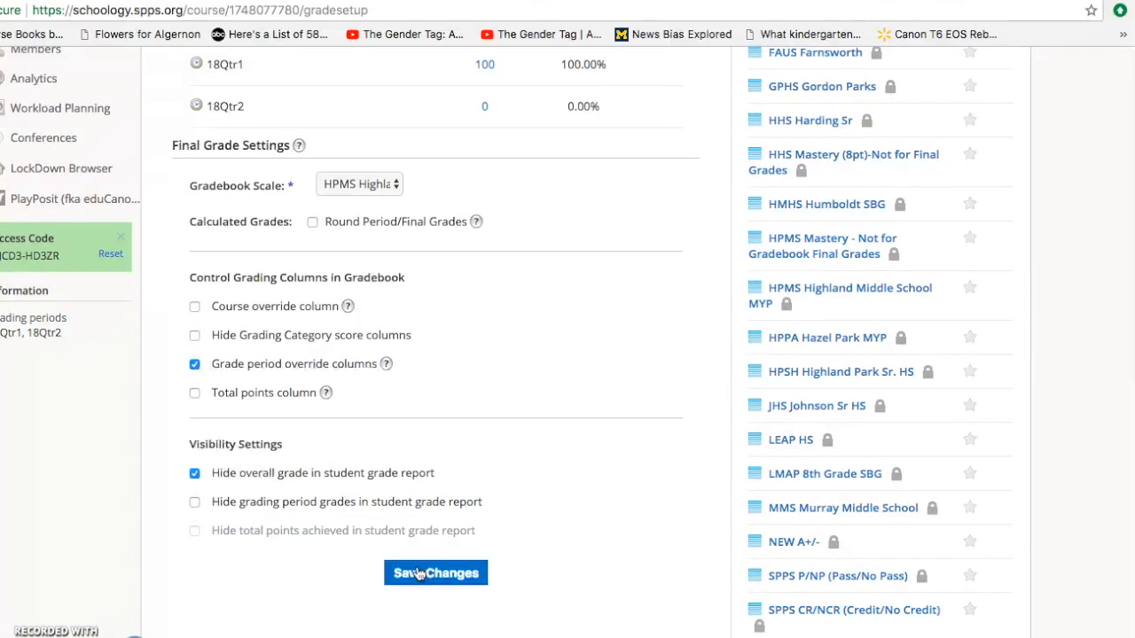
left_click(419, 575)
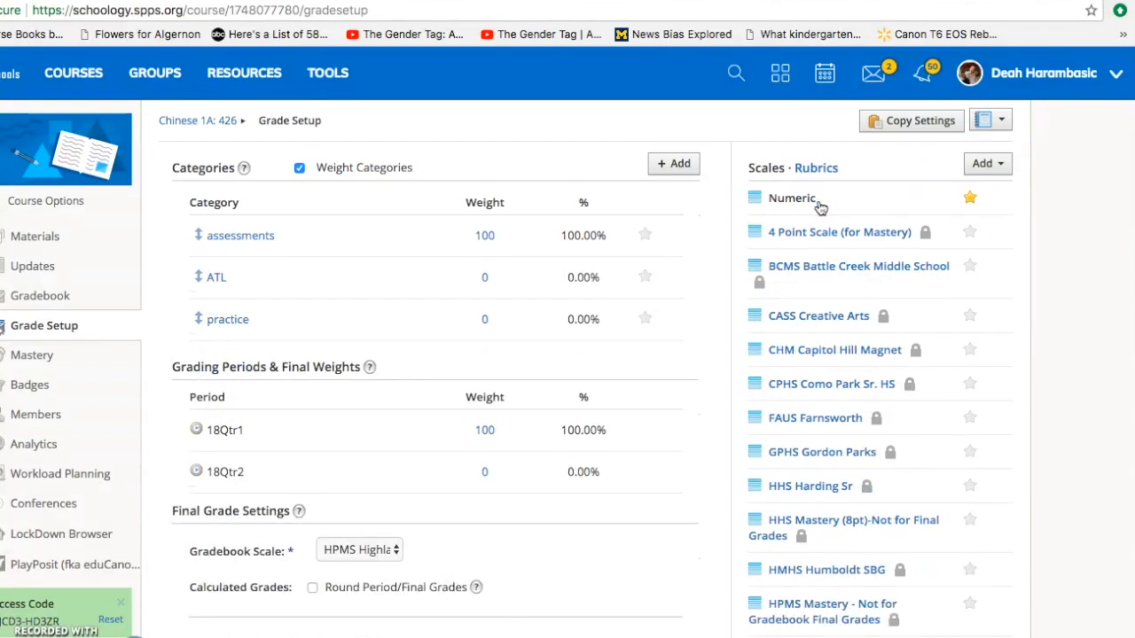
Step: Switch from the grading scales to the rubrics and open a new blank rubric
left_click(817, 169)
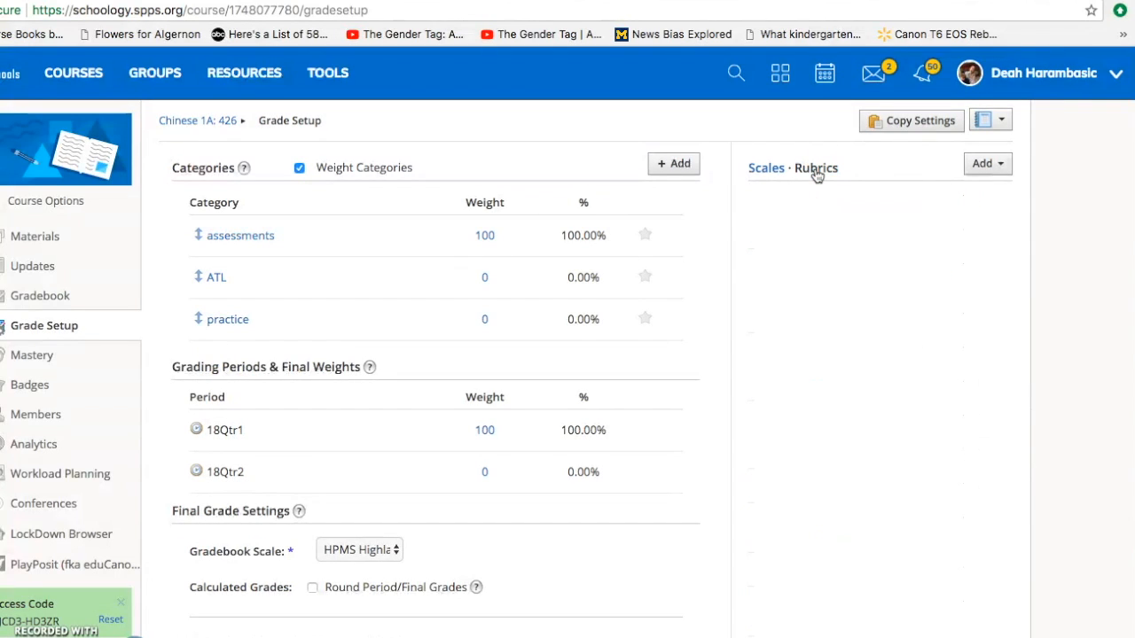
left_click(981, 165)
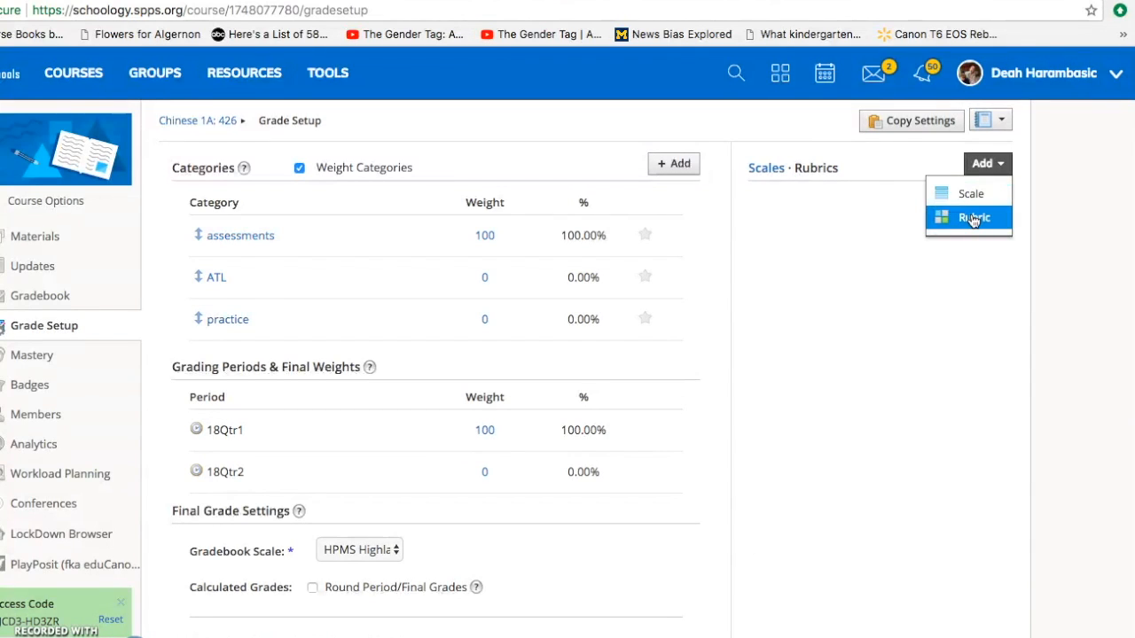
left_click(974, 218)
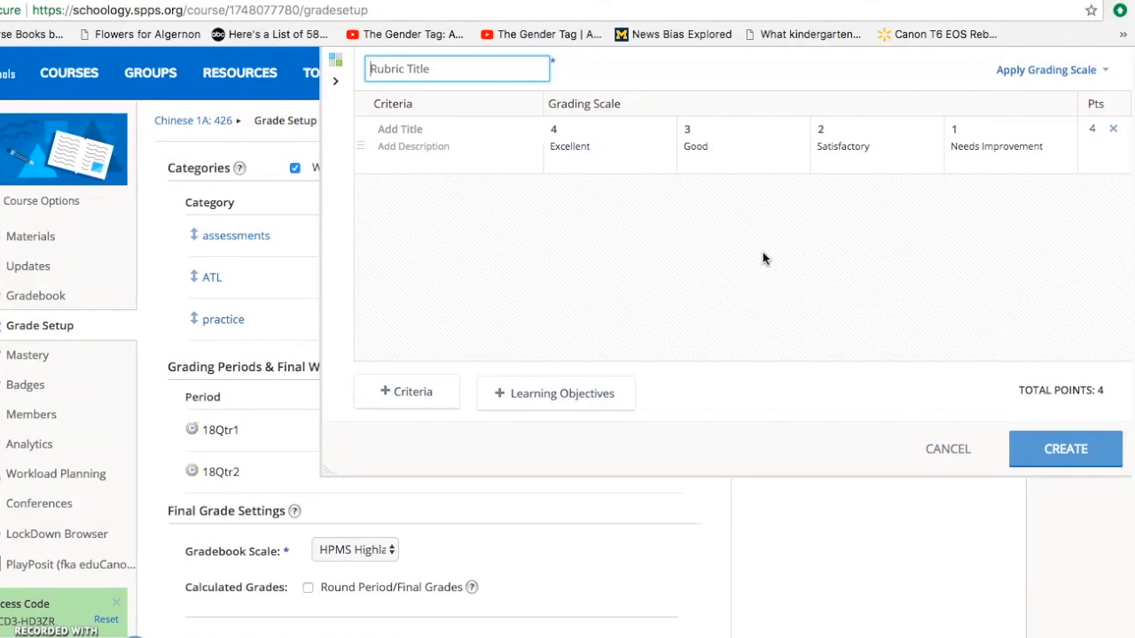
Step: Set the highest rubric level to 8 points and insert levels worth 7 and 6 points directly after it
left_click(562, 130)
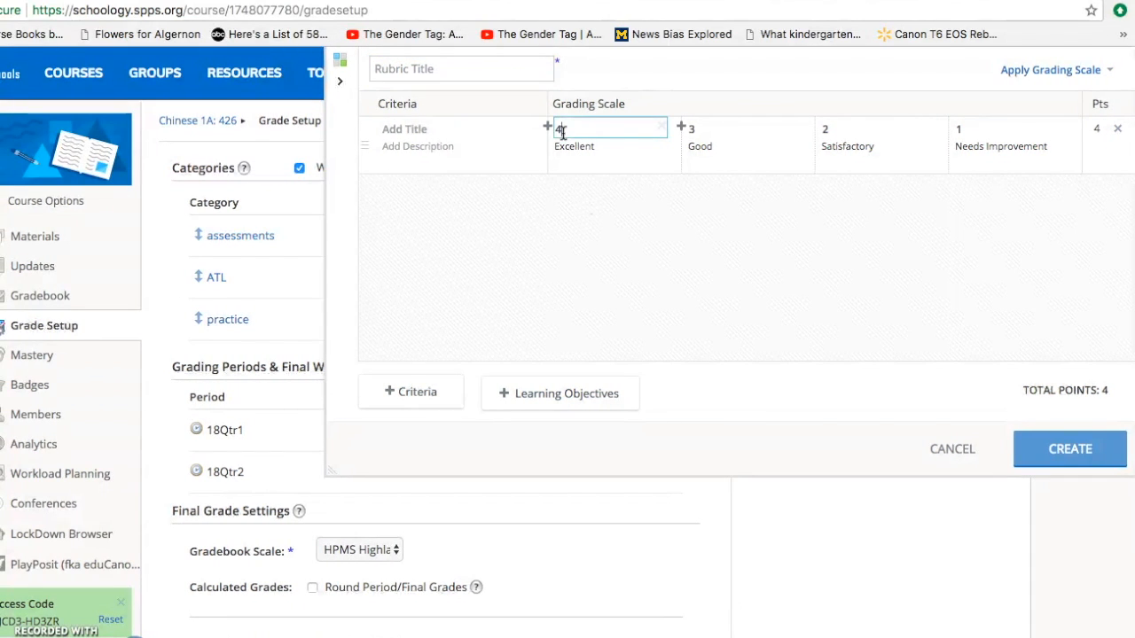
key("BackSpace")
type("8")
left_click(680, 128)
left_click(693, 129)
key("BackSpace")
type("7")
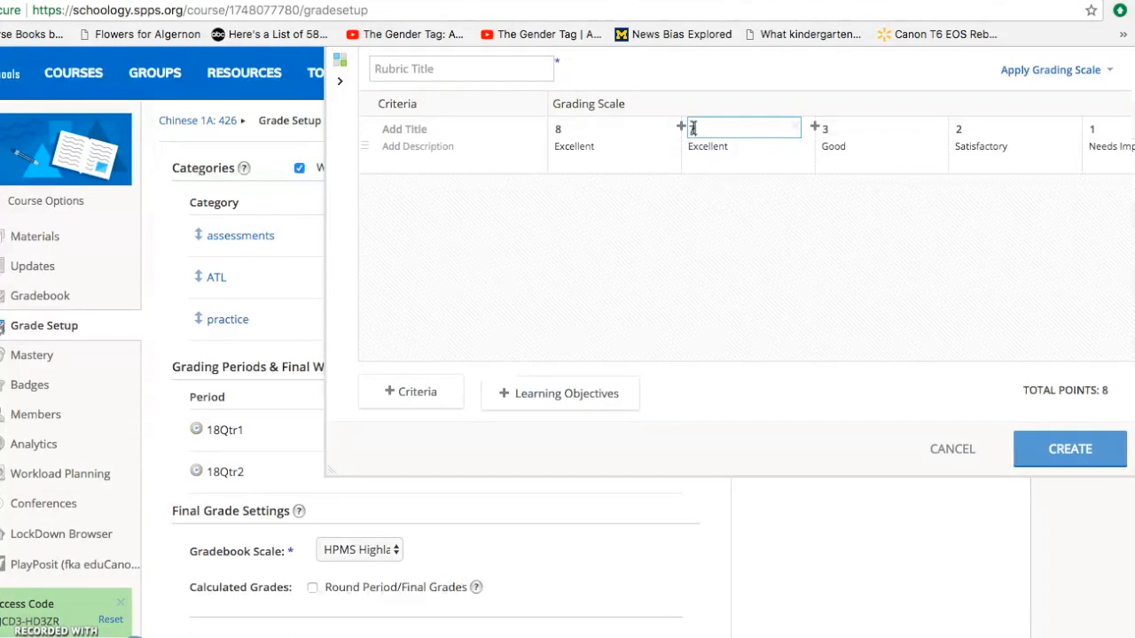
left_click(815, 127)
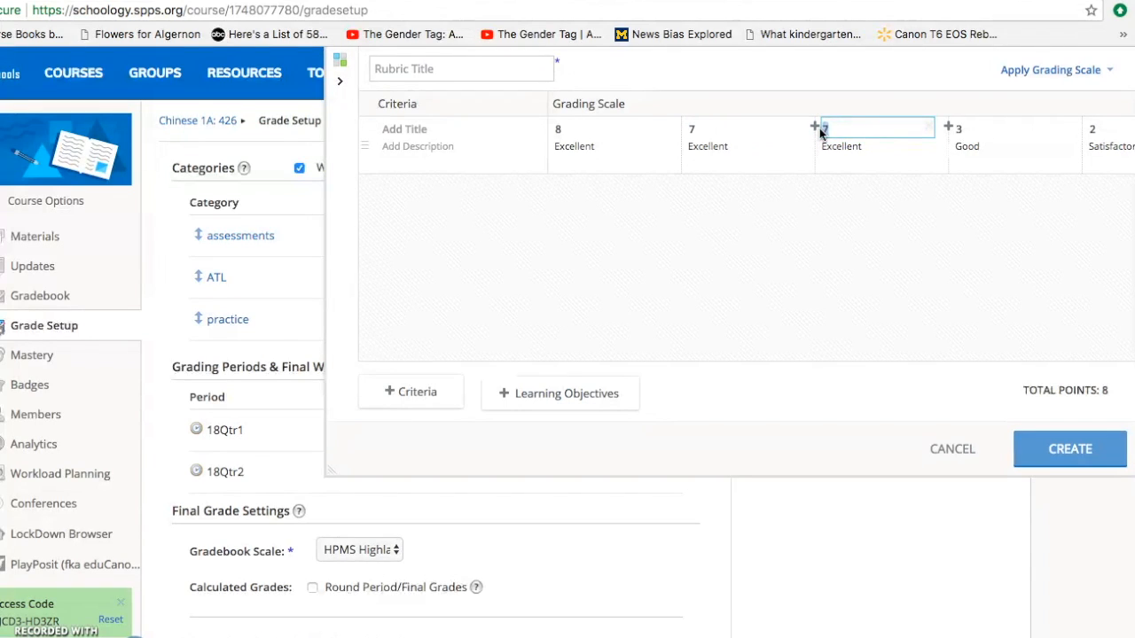
type("6")
Step: Set the rubric's Good level to 5 points, Satisfactory to 4 and Needs Improvement to 3
left_click(967, 130)
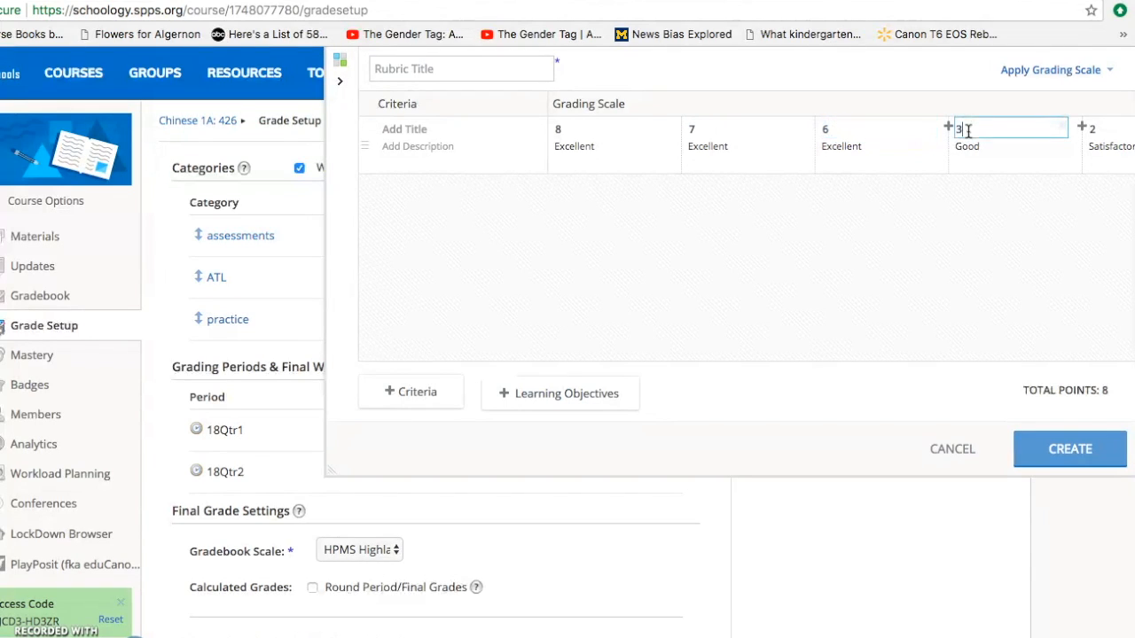
type("5")
left_click(1097, 130)
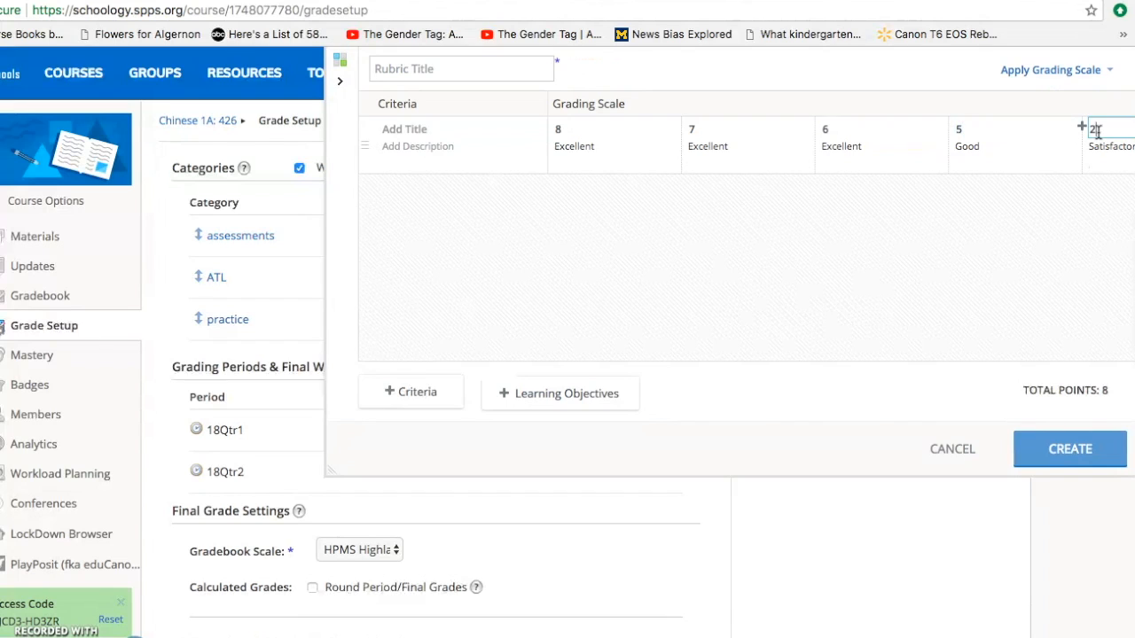
type("4")
scroll(1116, 208, "right", 5)
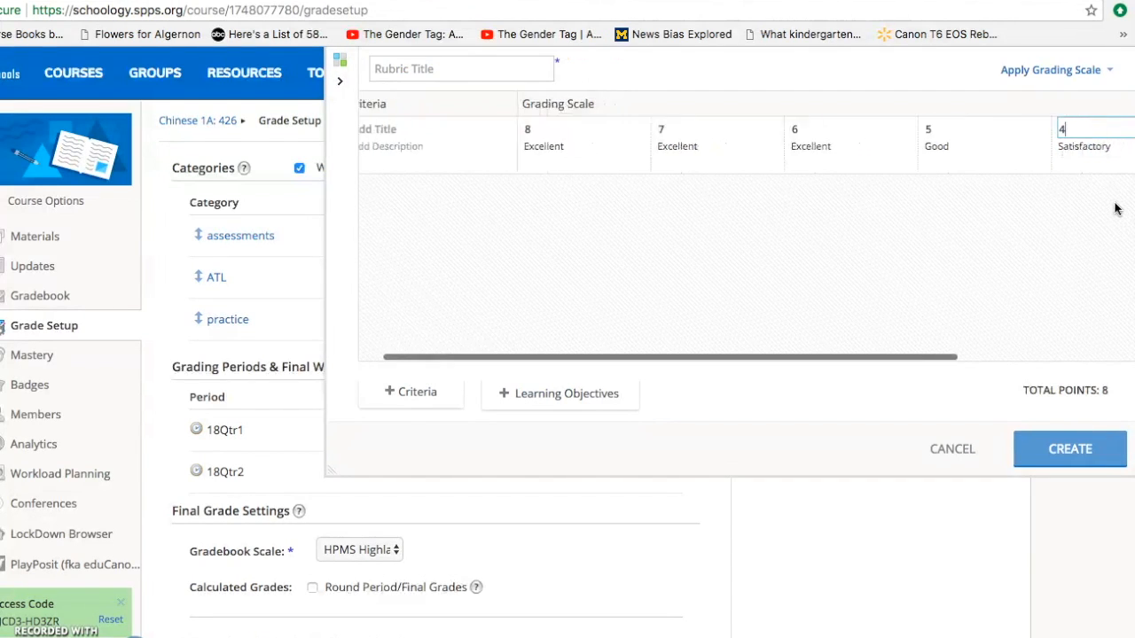
left_click(1024, 132)
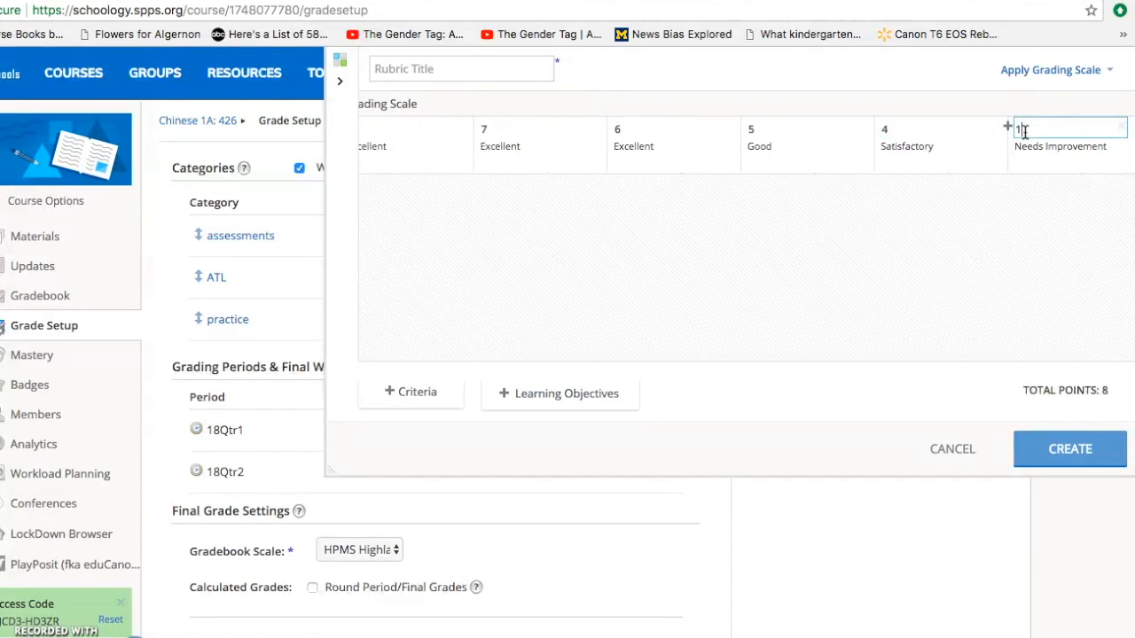
key("BackSpace")
type("3")
Step: Add three more levels worth 2, 1 and 0 points at the low end of the rubric's grading scale
scroll(1076, 129, "right", 2)
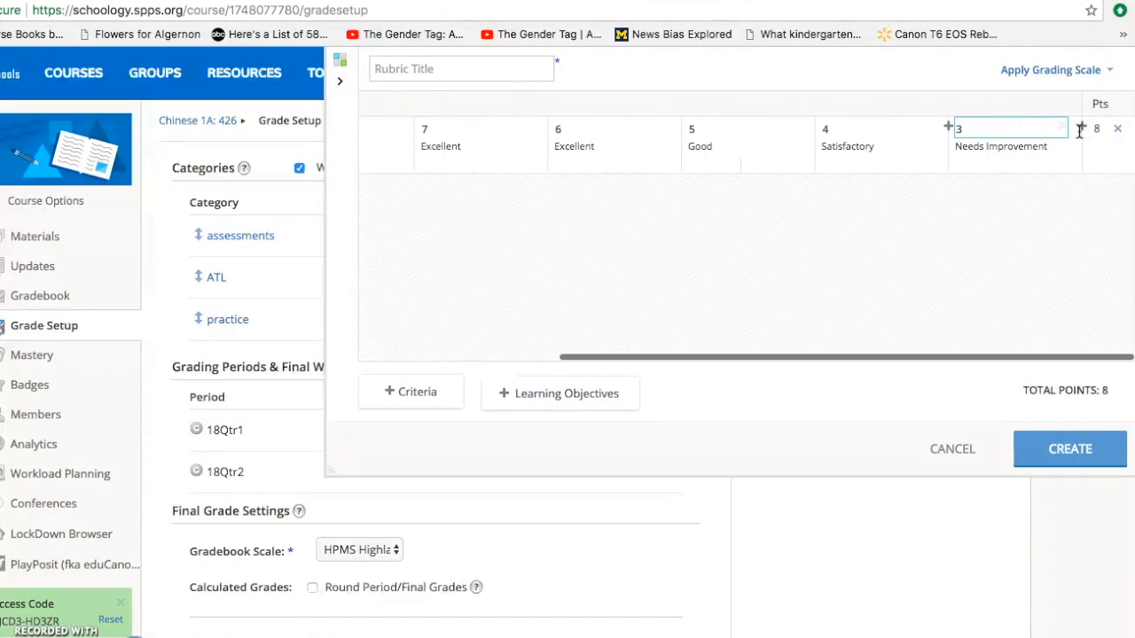
left_click(1080, 130)
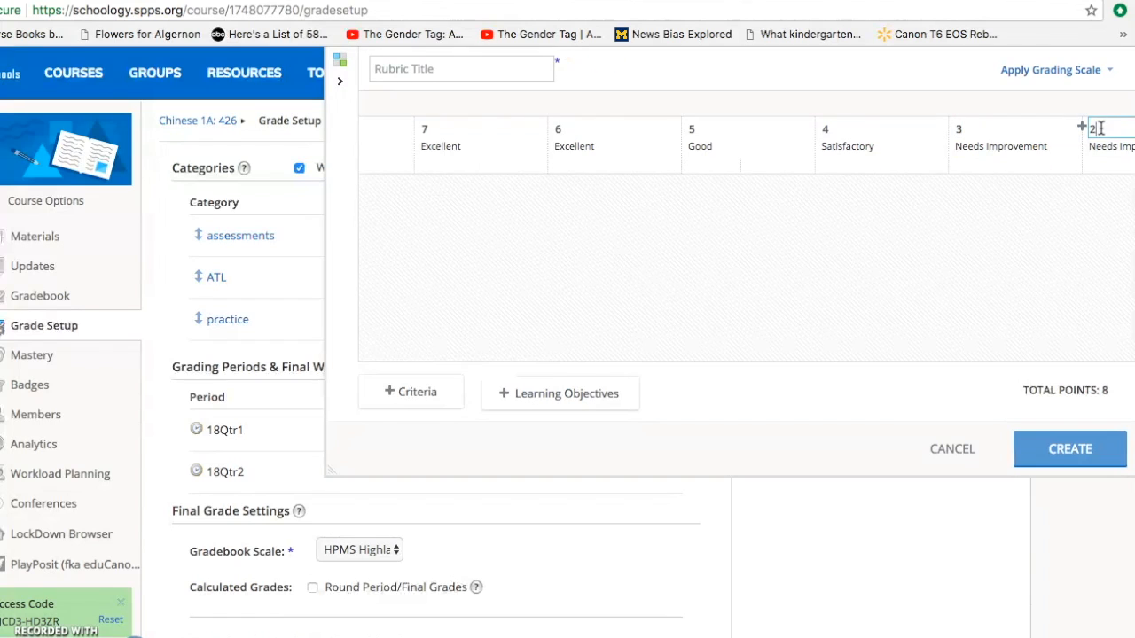
key("BackSpace")
type("2")
scroll(1082, 132, "right", 2)
left_click(1104, 130)
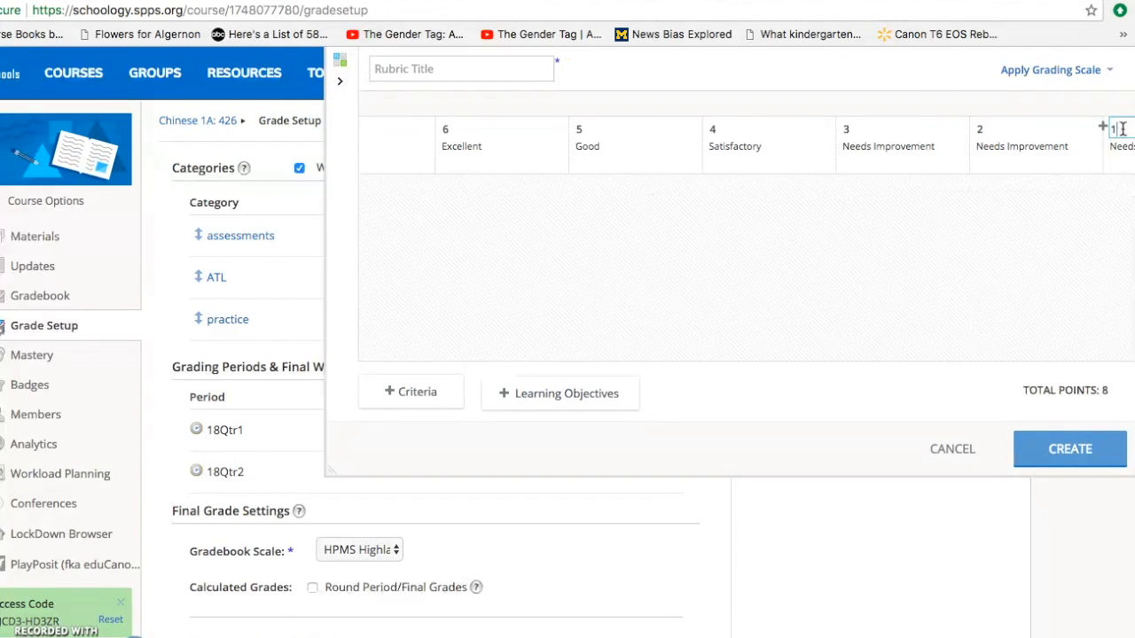
type("1")
scroll(1122, 129, "right", 2)
left_click(1083, 130)
left_click(975, 153)
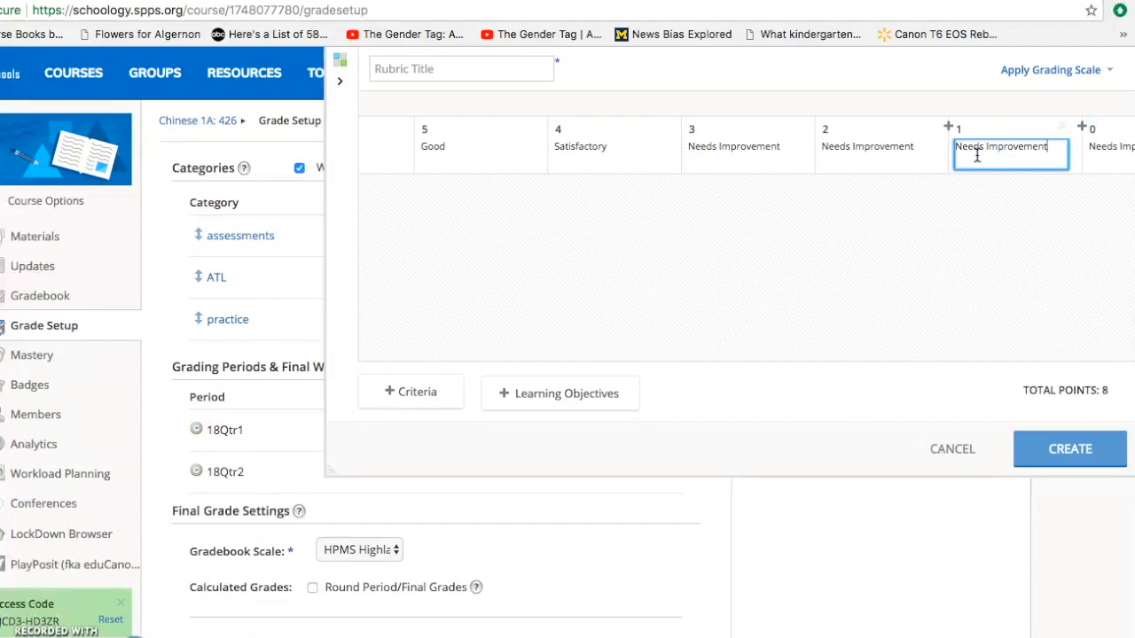
scroll(984, 152, "left", 3)
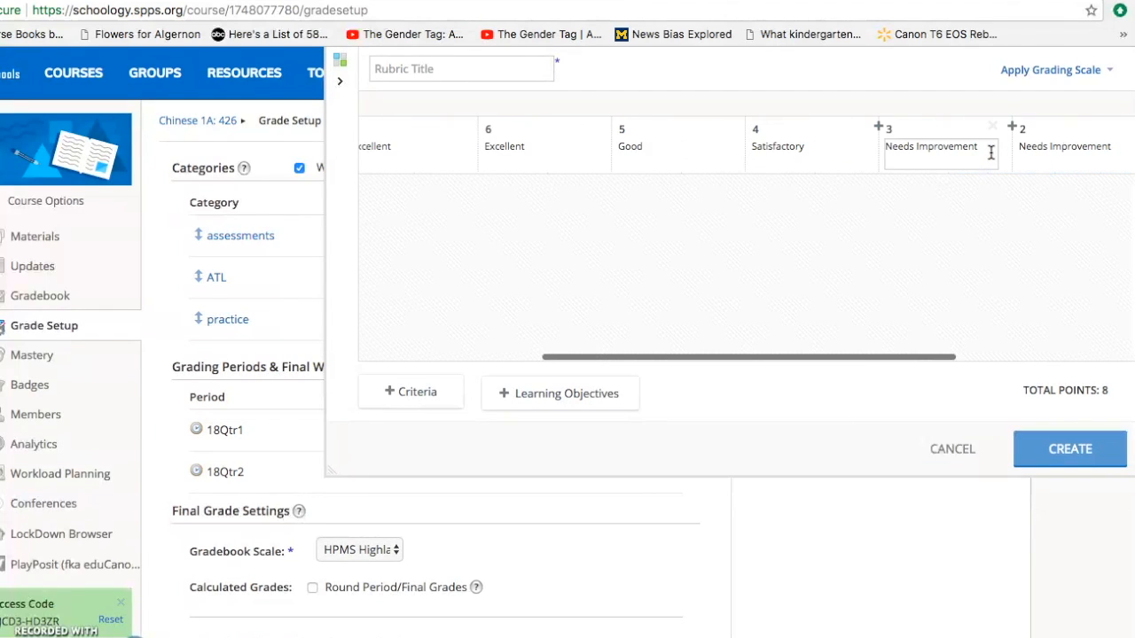
scroll(391, 177, "left", 2)
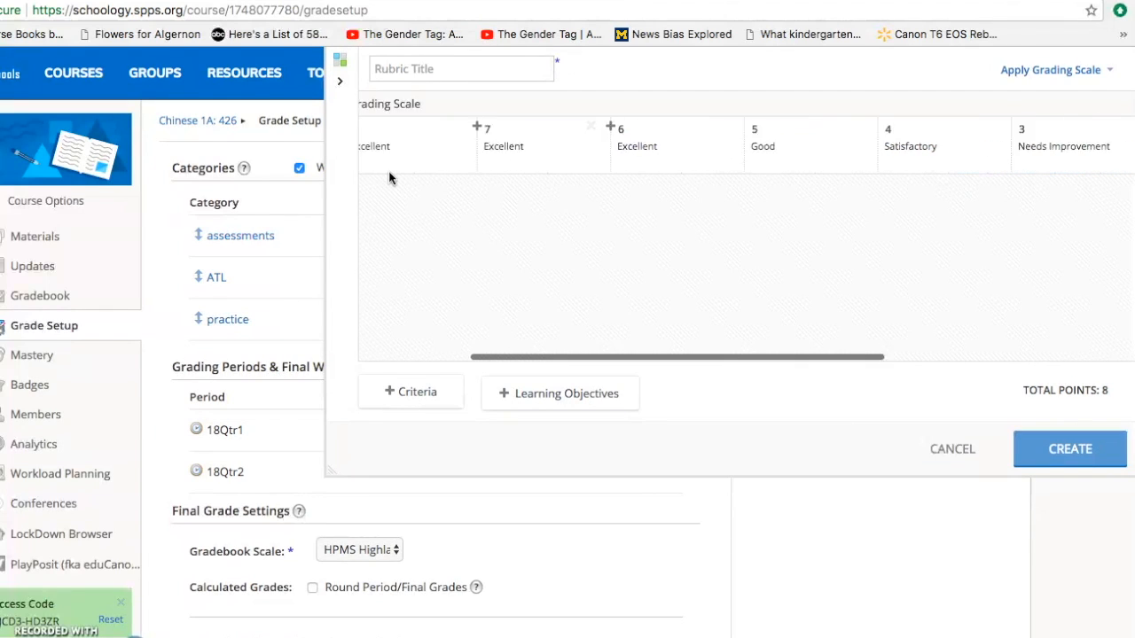
scroll(388, 178, "left", 3)
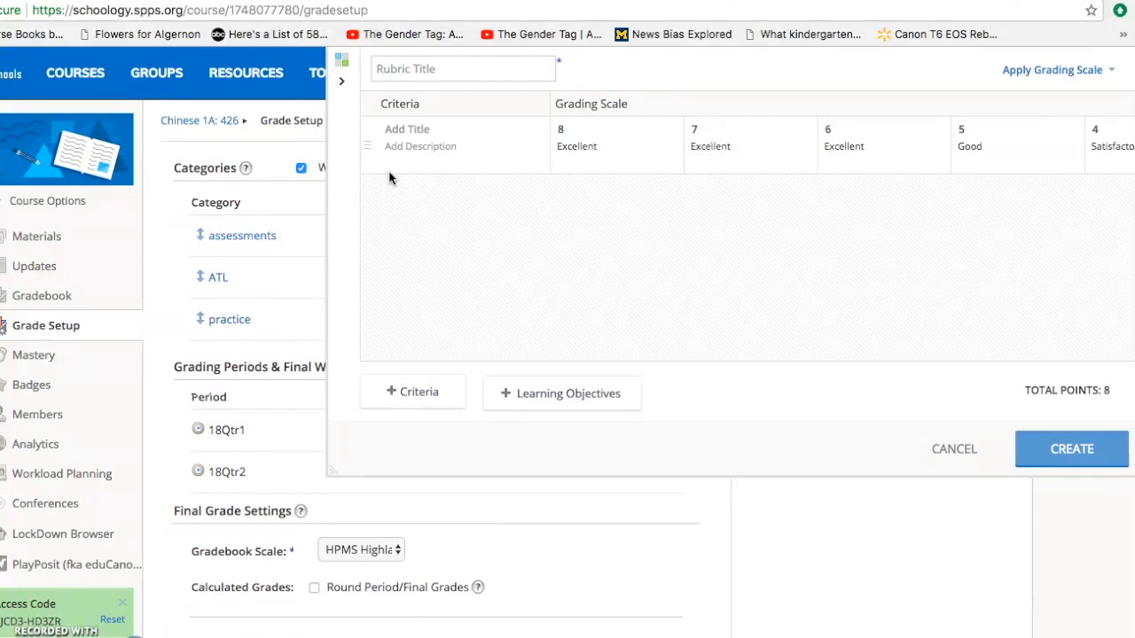
Step: Browse the rubric's custom learning objectives to the Language Acquisition set of the HPMS Staff group
left_click(468, 73)
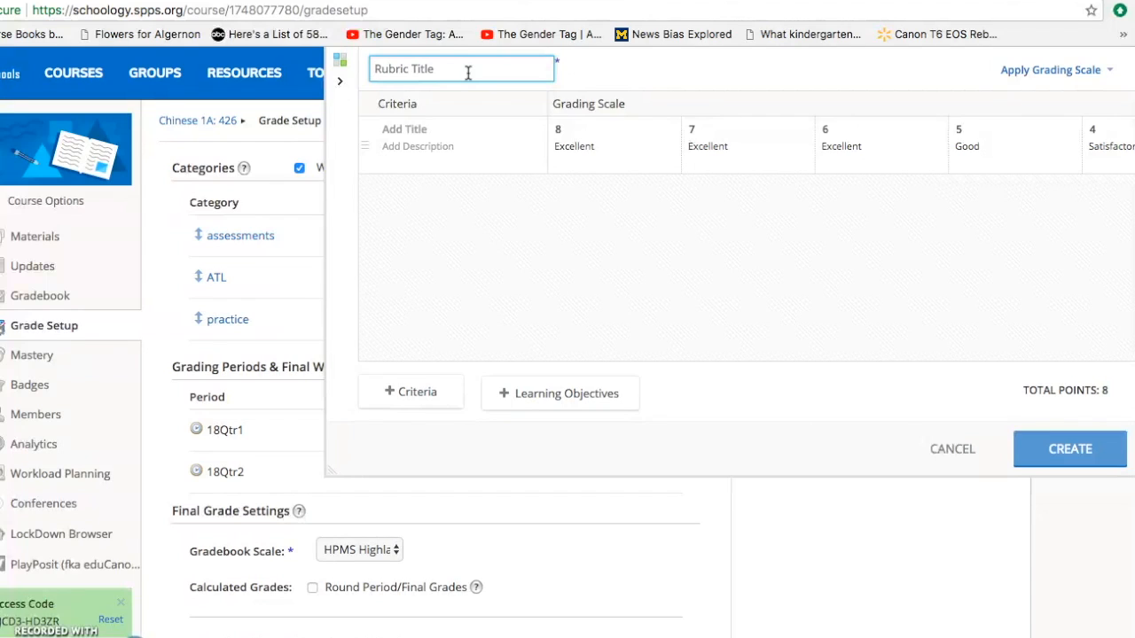
left_click(512, 394)
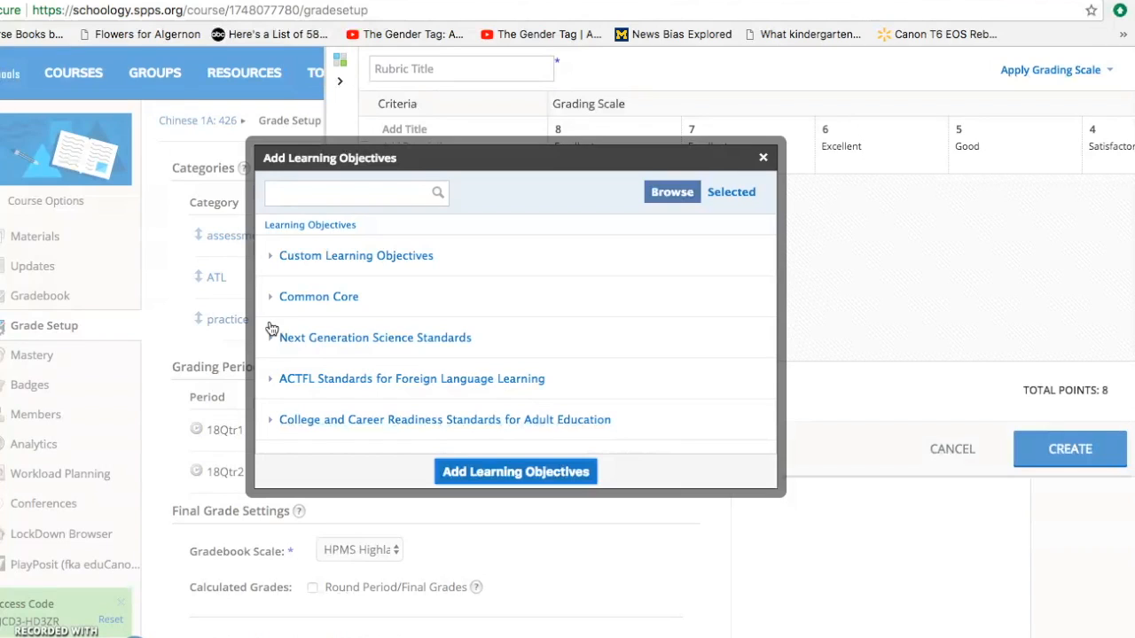
left_click(271, 260)
left_click(274, 298)
left_click(275, 255)
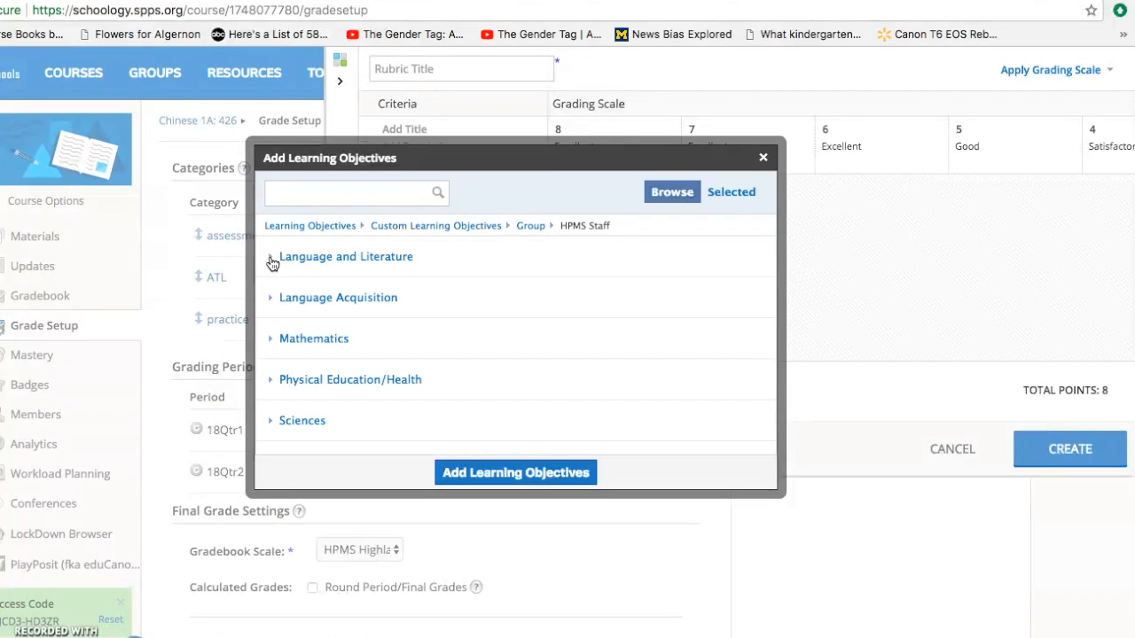
scroll(310, 329, "down", 3)
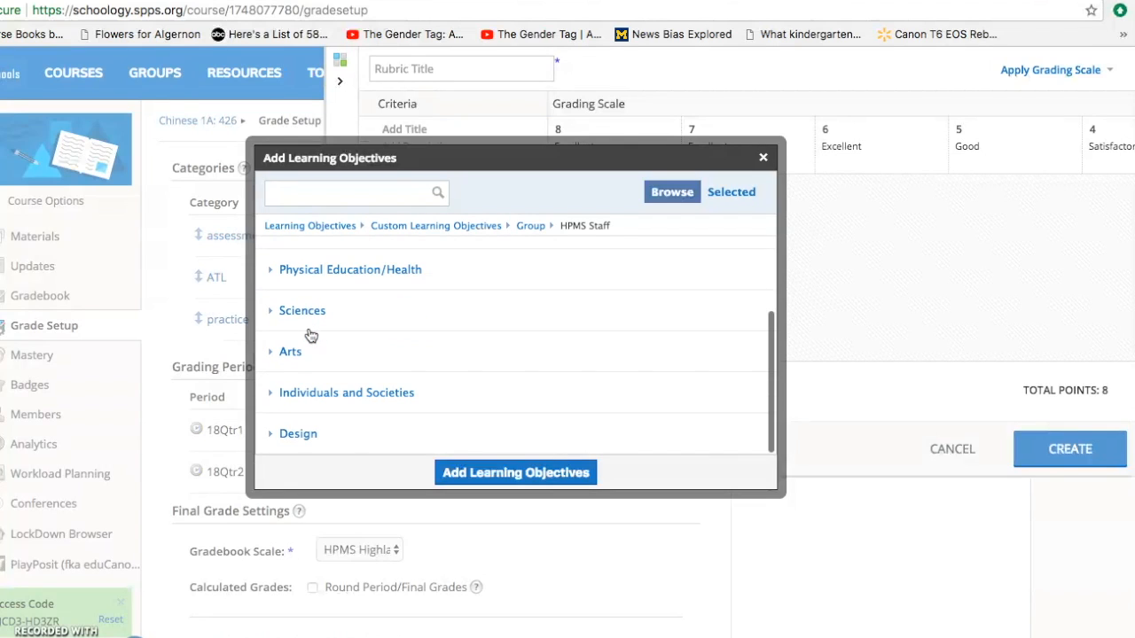
scroll(310, 334, "up", 3)
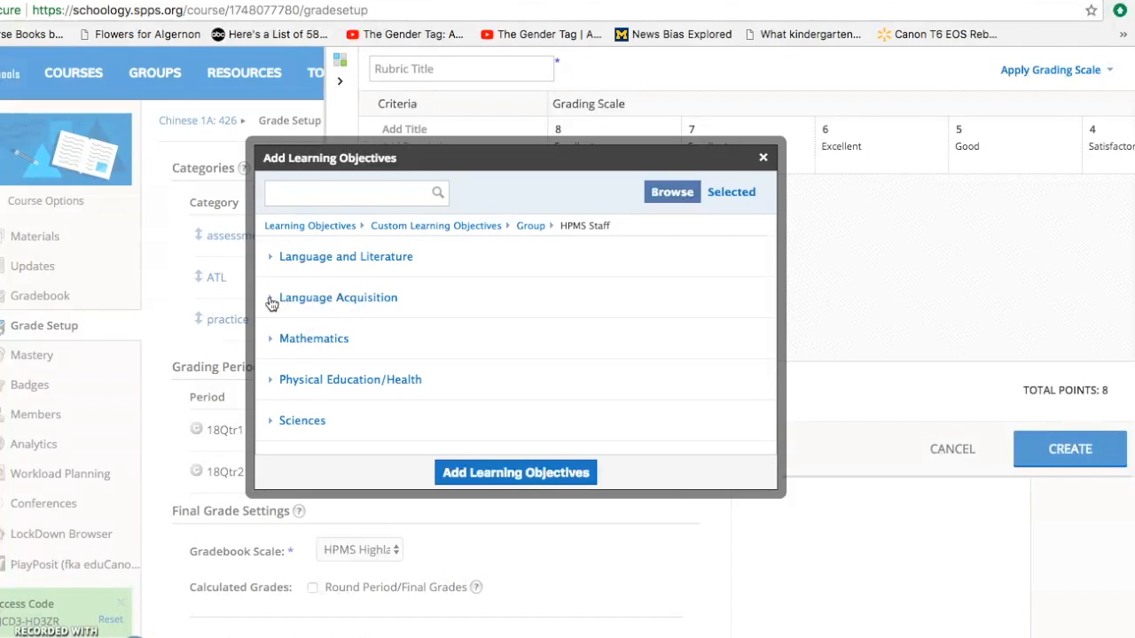
left_click(273, 303)
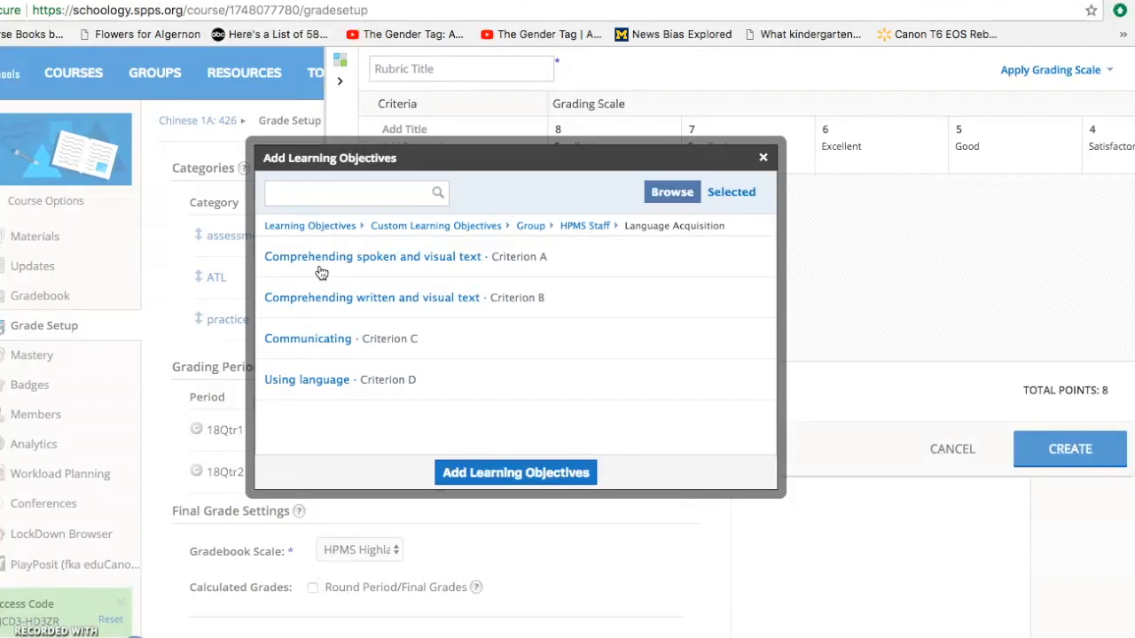
left_click(322, 342)
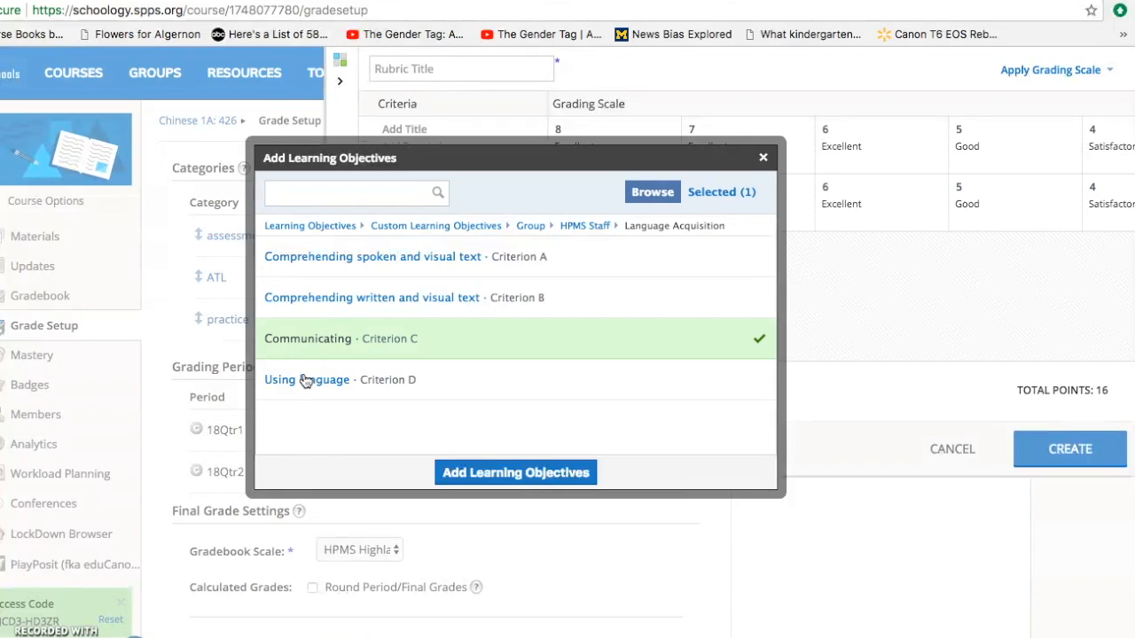
left_click(305, 381)
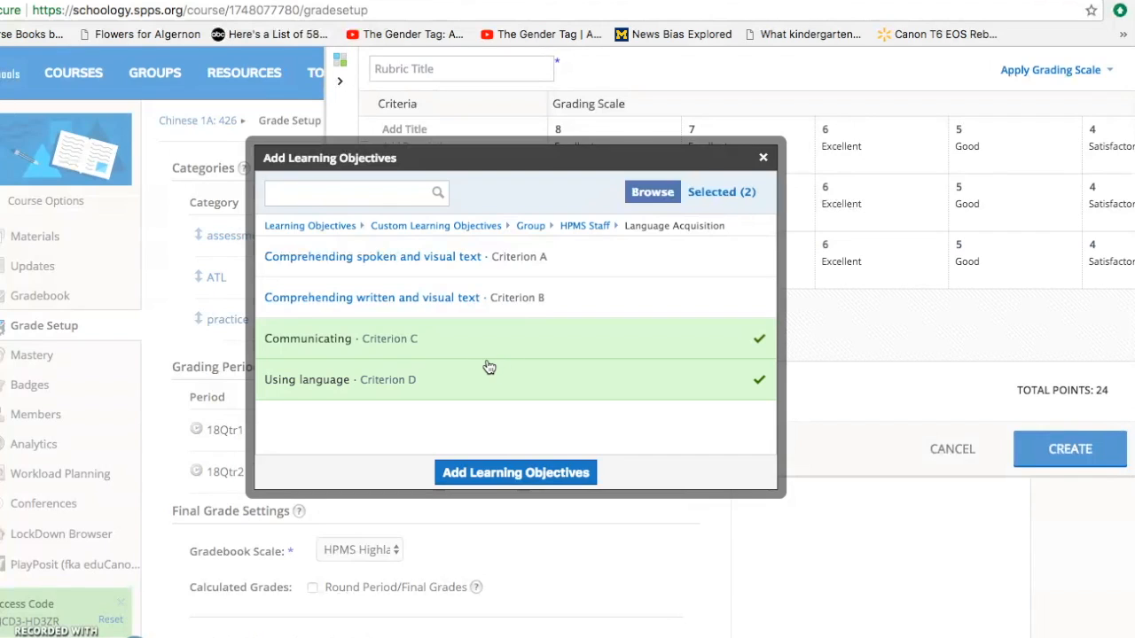
left_click(298, 384)
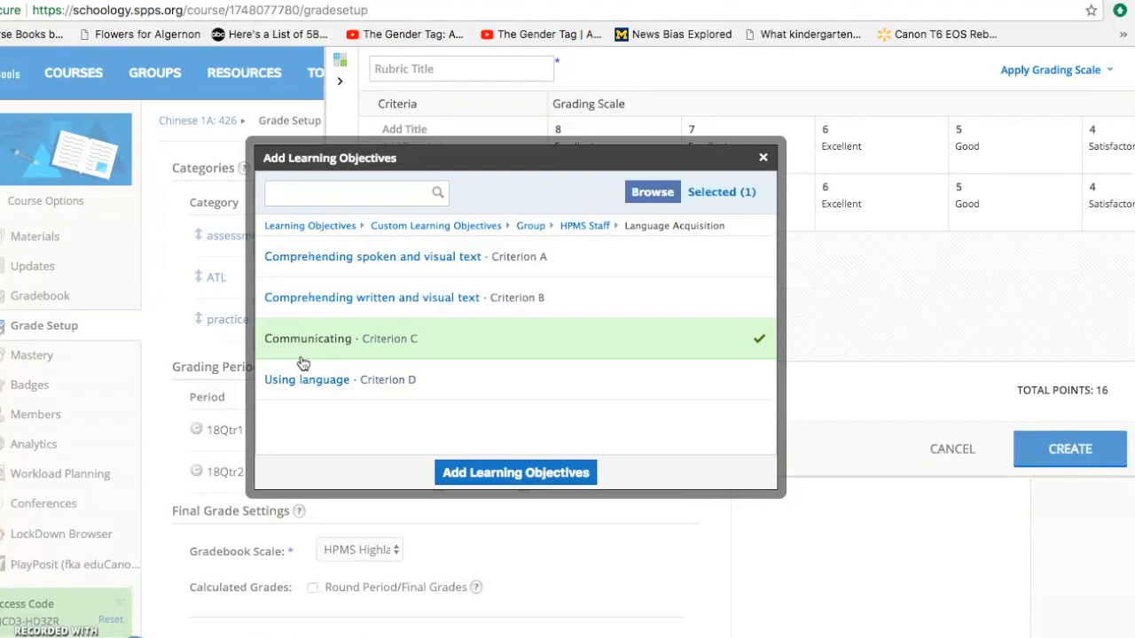
left_click(303, 348)
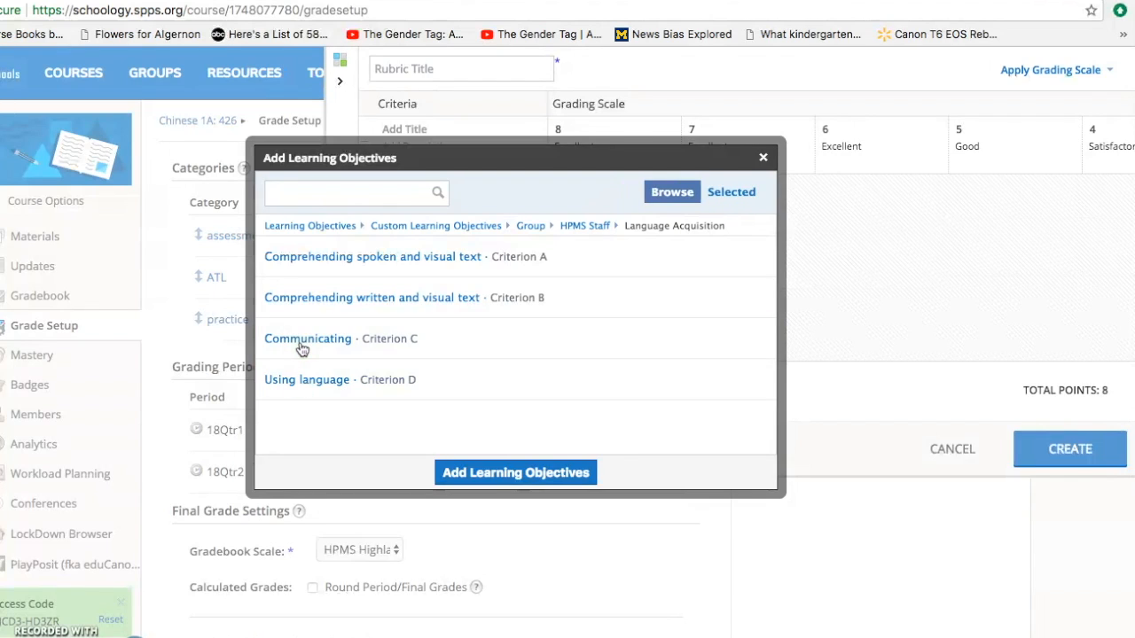
left_click(325, 268)
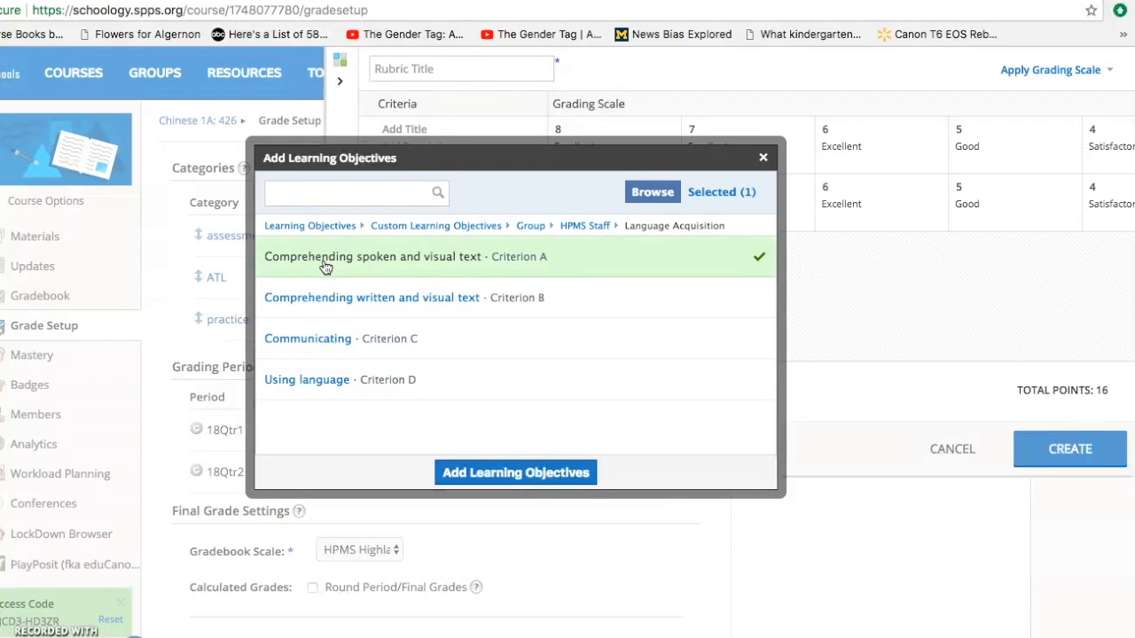
left_click(324, 268)
left_click(444, 305)
left_click(445, 305)
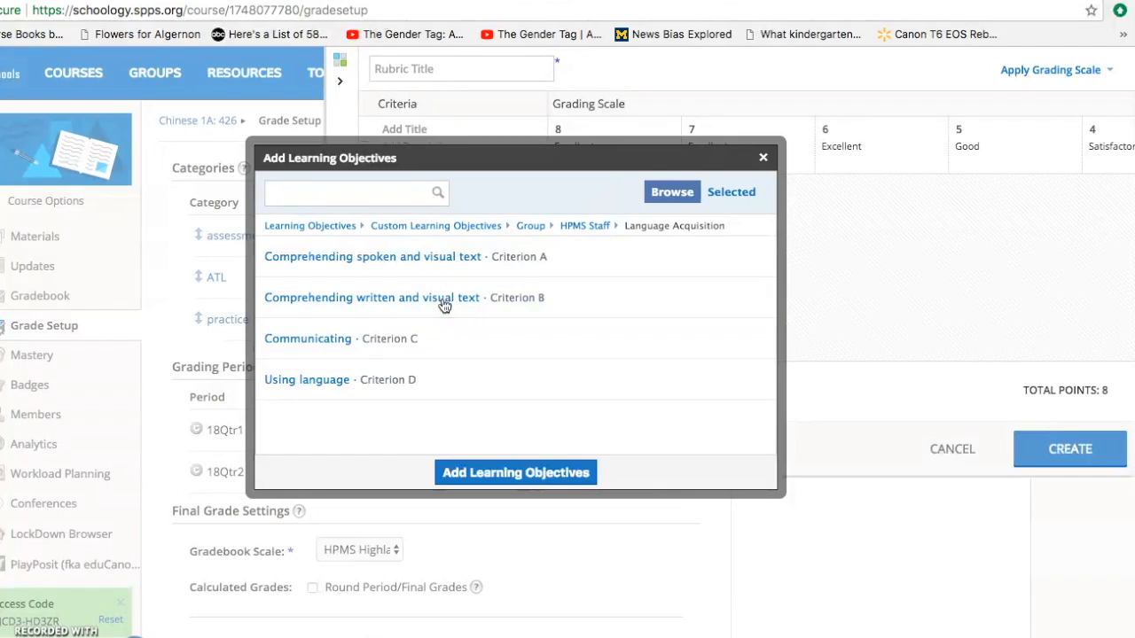
left_click(414, 262)
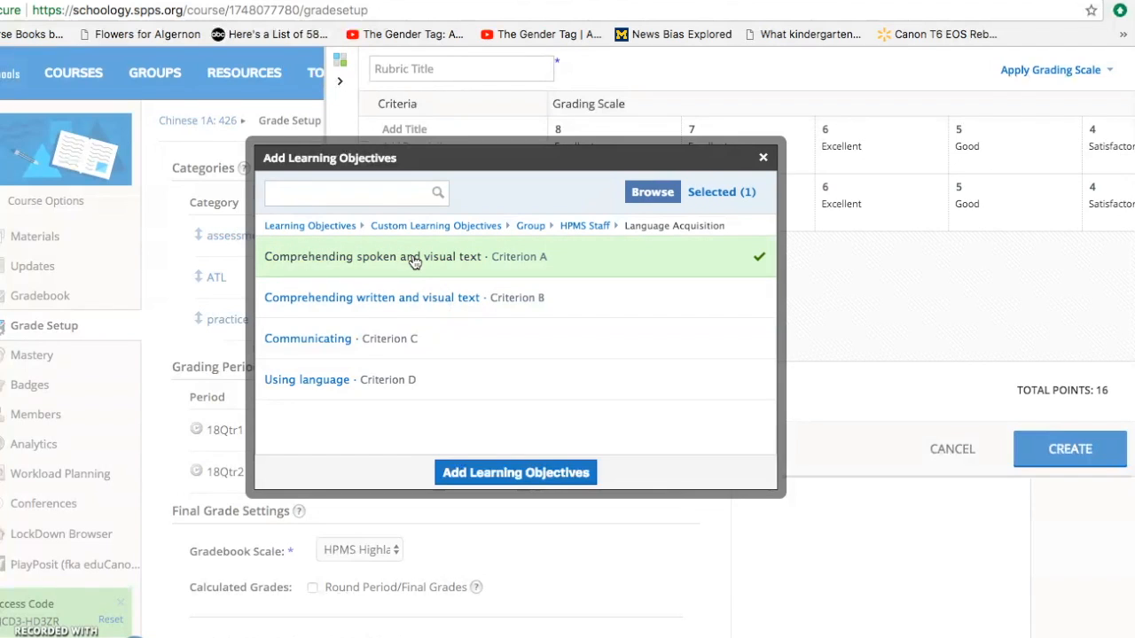
left_click(413, 262)
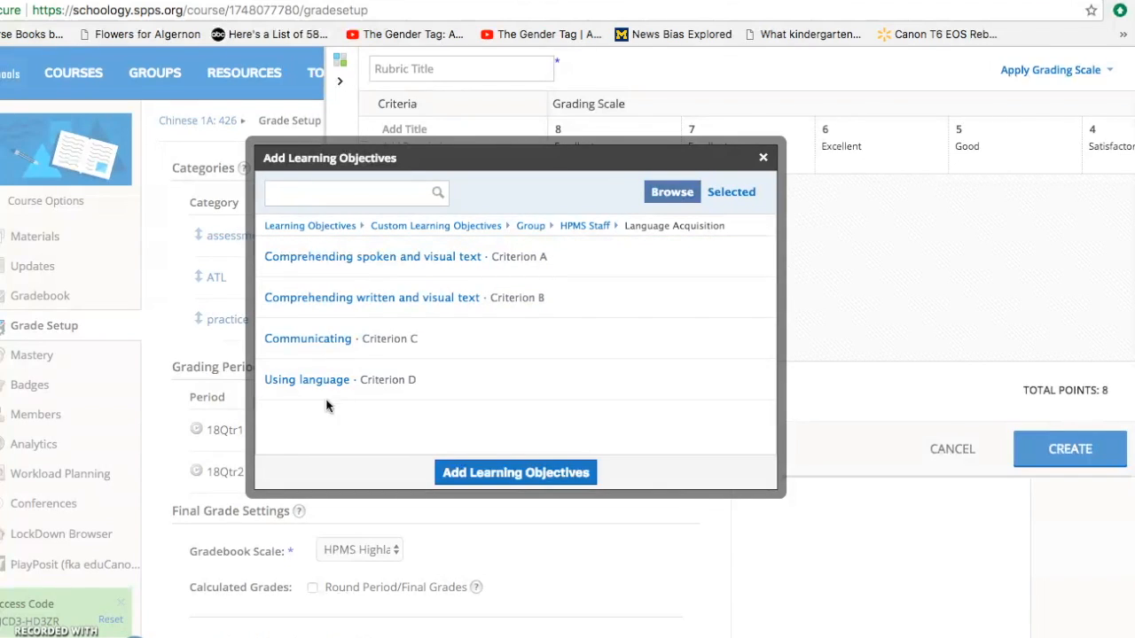
Step: Add the learning objectives Communicating (Criterion C) and Using language (Criterion D) to the rubric
left_click(298, 356)
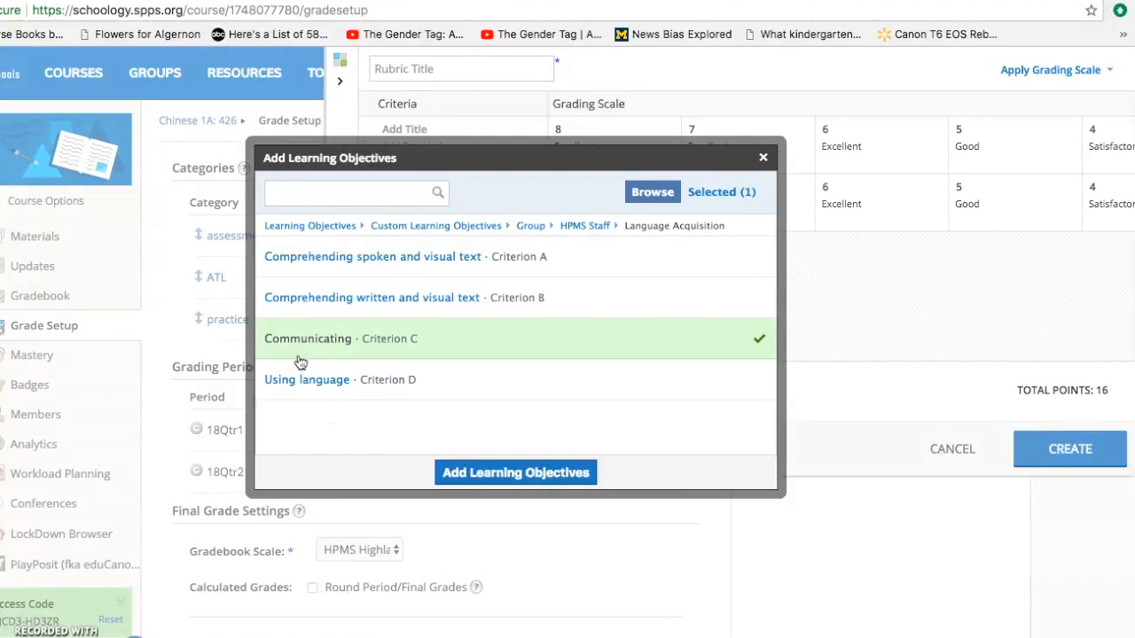
left_click(303, 381)
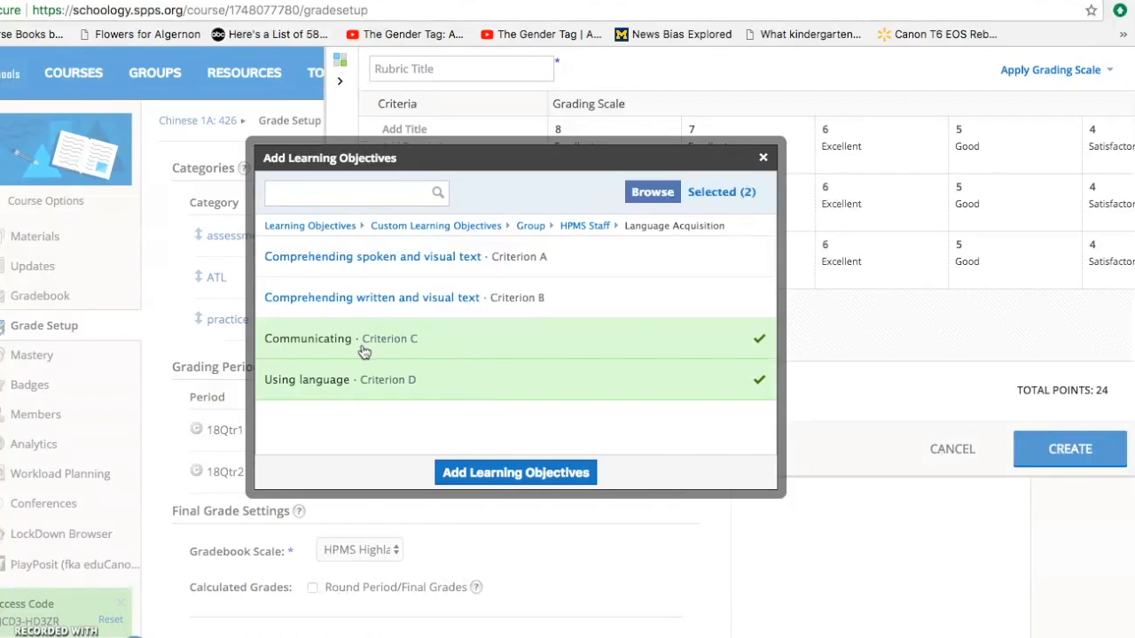
left_click(501, 474)
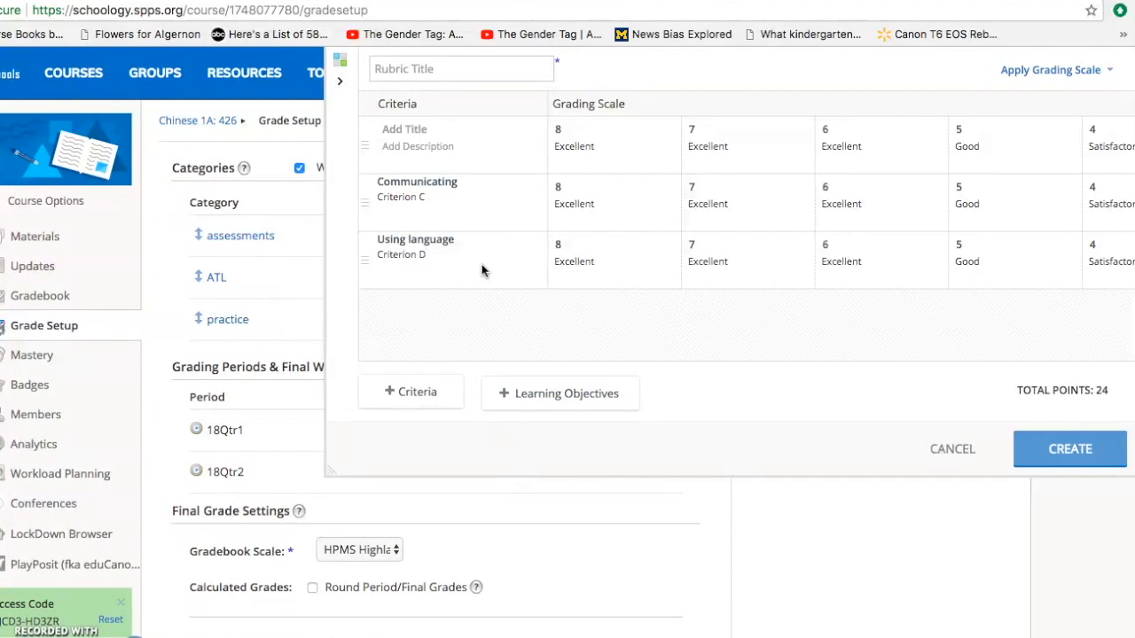
Step: Title the rubric "Meet and Greet" and look over its criteria and grading levels
left_click(438, 72)
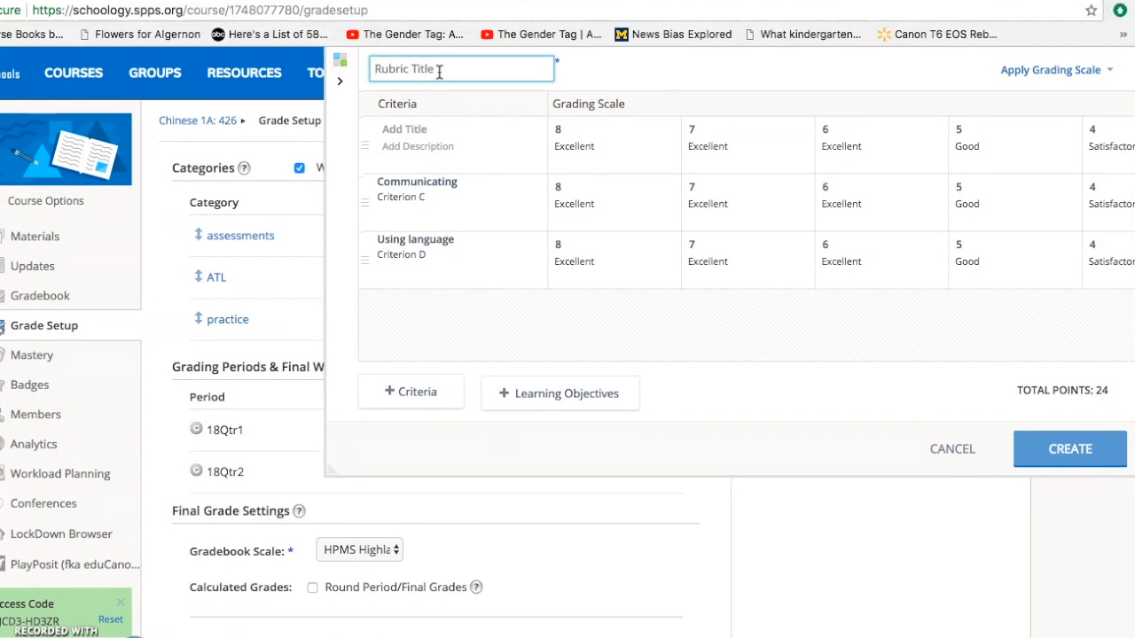
type("Meet and Greet")
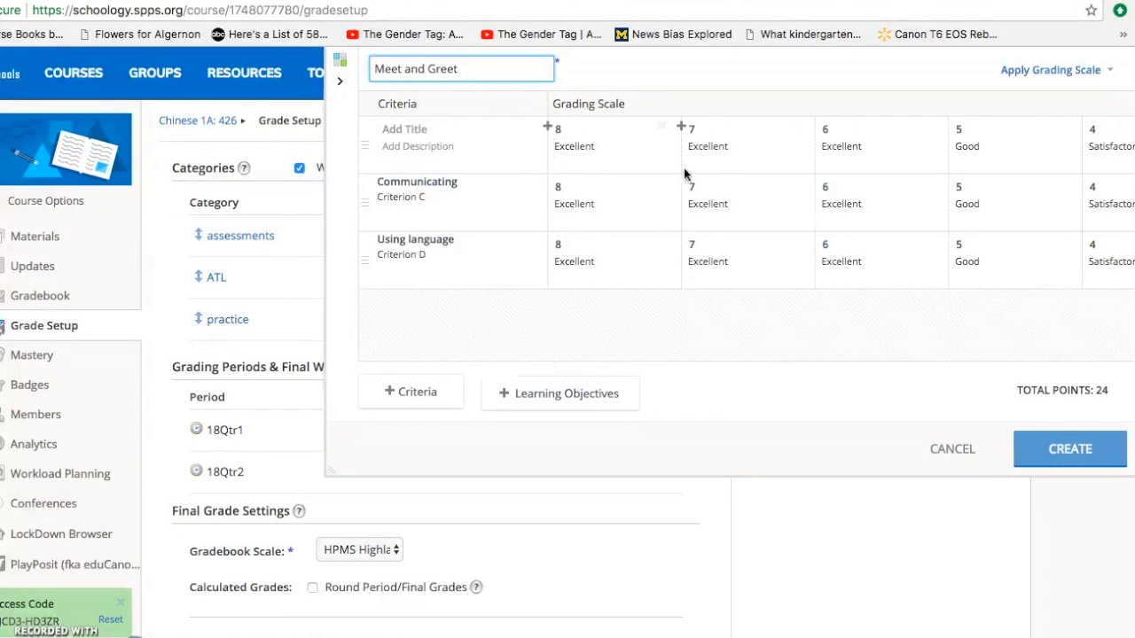
scroll(687, 167, "right", 5)
scroll(687, 166, "right", 3)
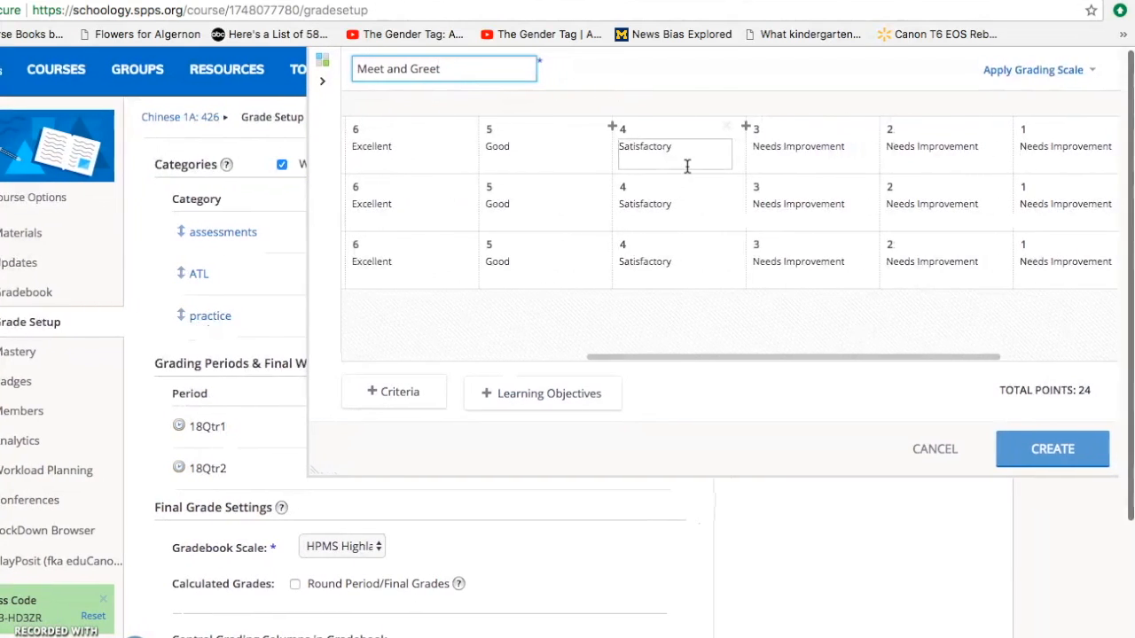
scroll(687, 167, "left", 2)
scroll(687, 166, "left", 3)
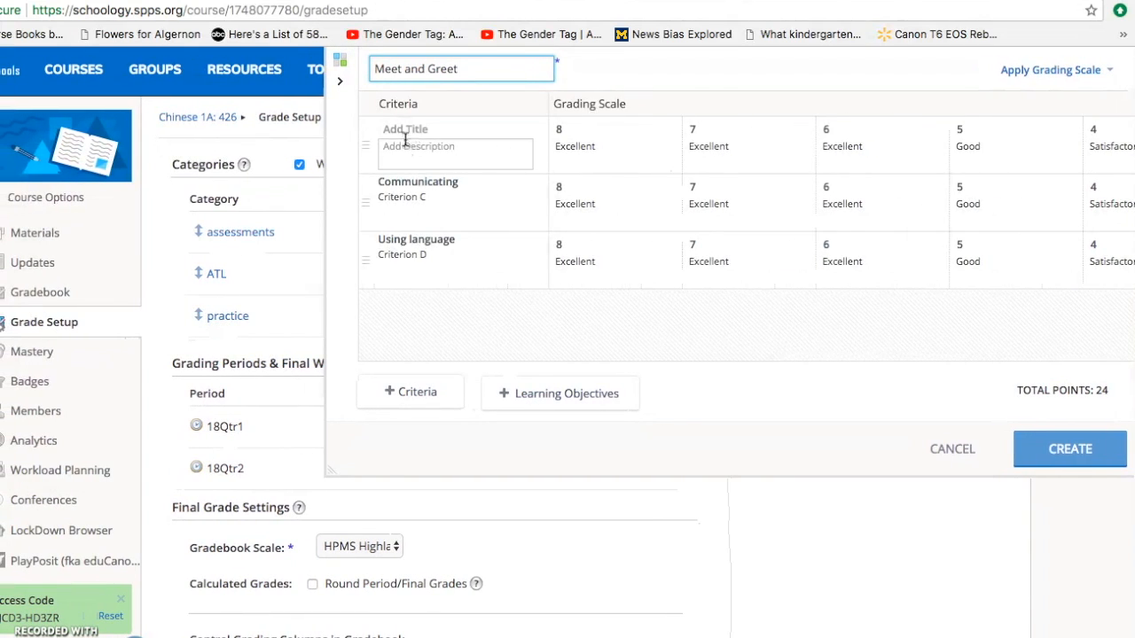
Step: Delete the untitled blank criterion from the Meet and Greet rubric, keeping only the Communicating and Using language rows
scroll(886, 178, "right", 8)
left_click(1117, 130)
scroll(643, 194, "left", 6)
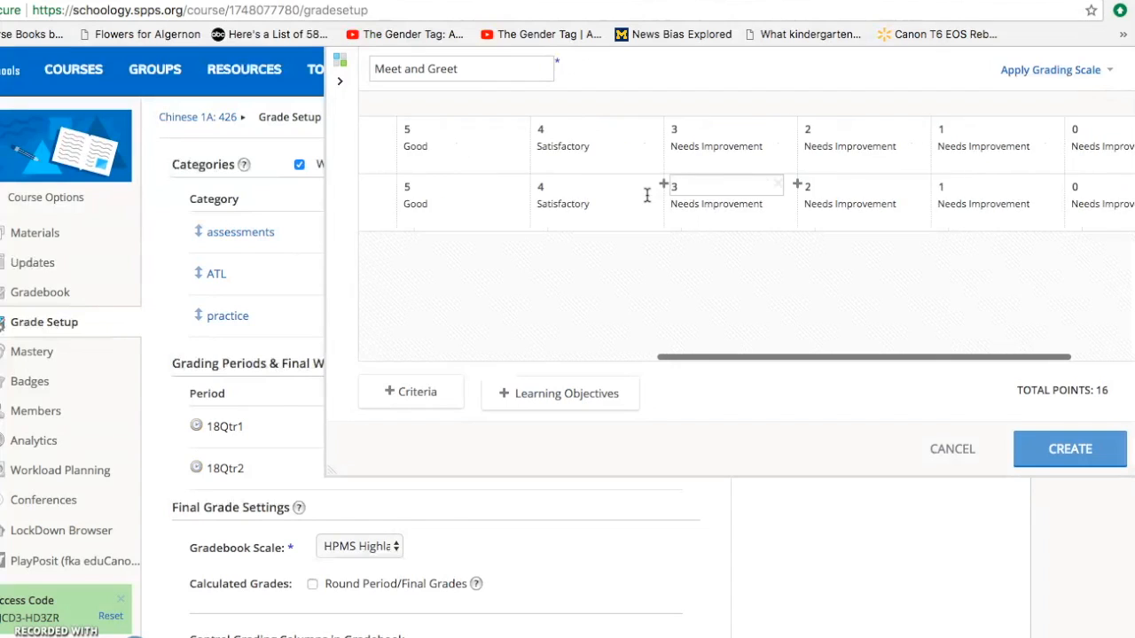
scroll(647, 194, "left", 2)
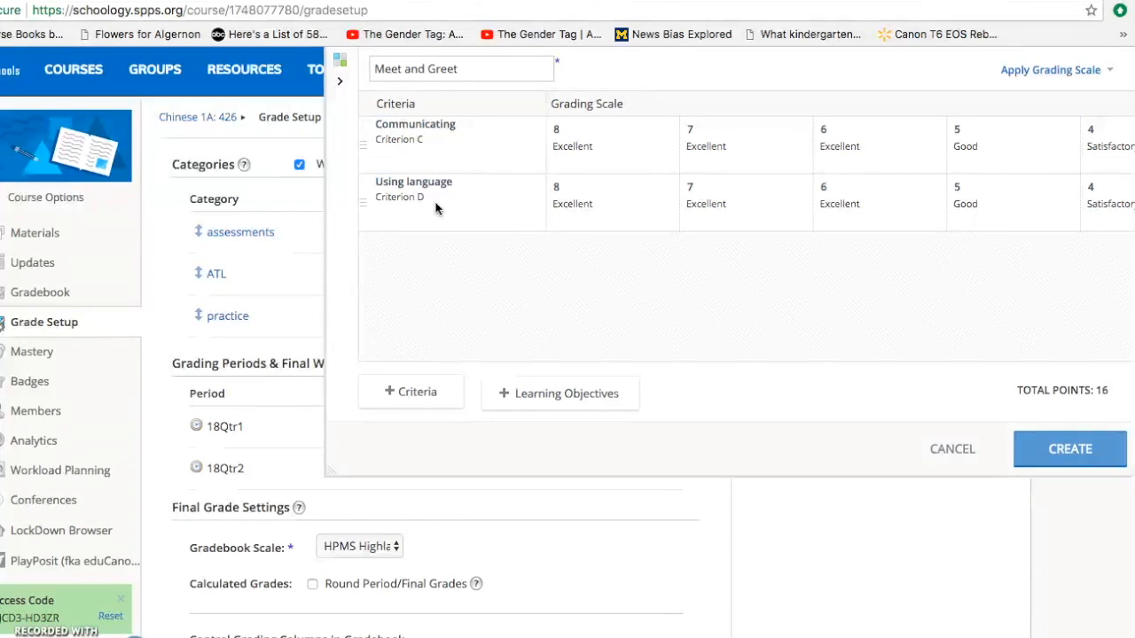
scroll(436, 208, "right", 2)
scroll(435, 207, "left", 2)
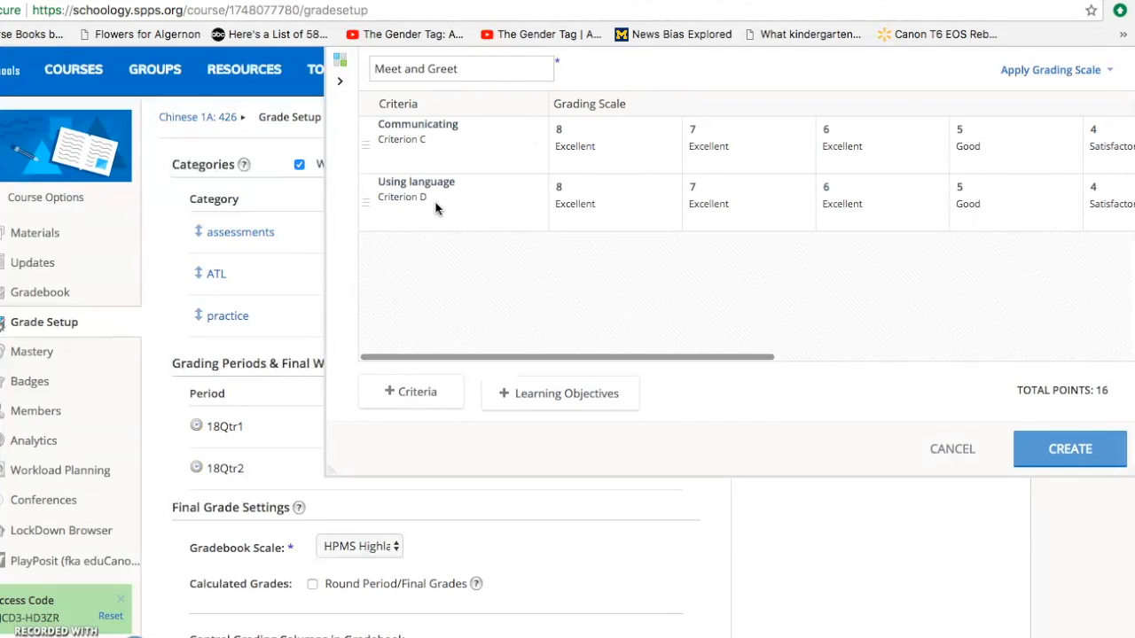
Step: Look over the level descriptions for the Communicating and Using language criteria, and create the Meet and Greet rubric
left_click(598, 148)
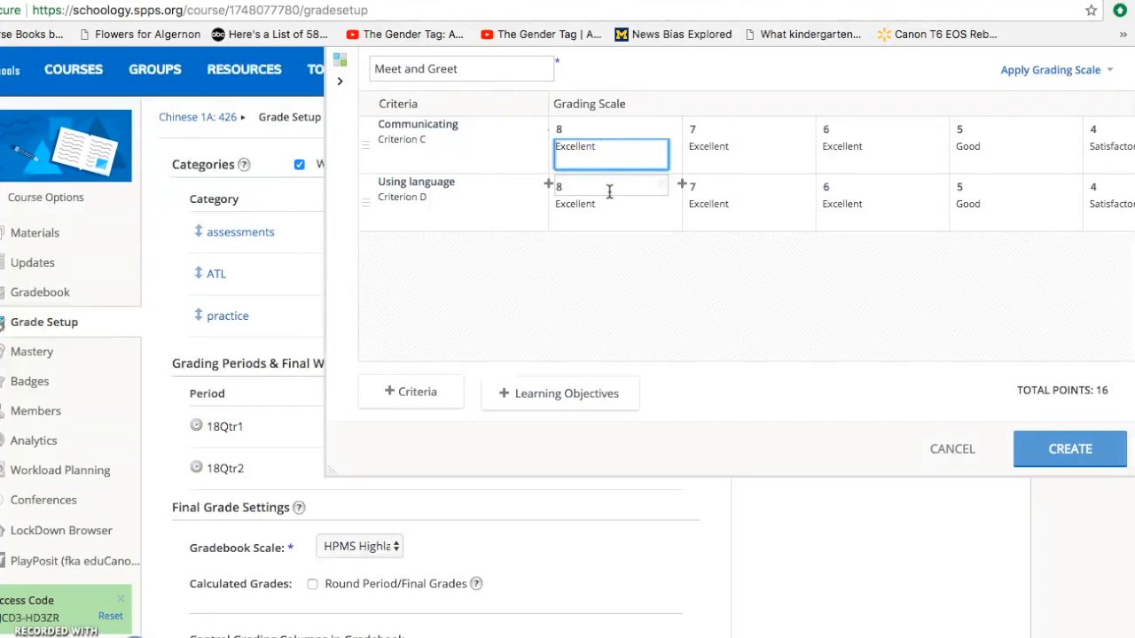
scroll(568, 184, "right", 3)
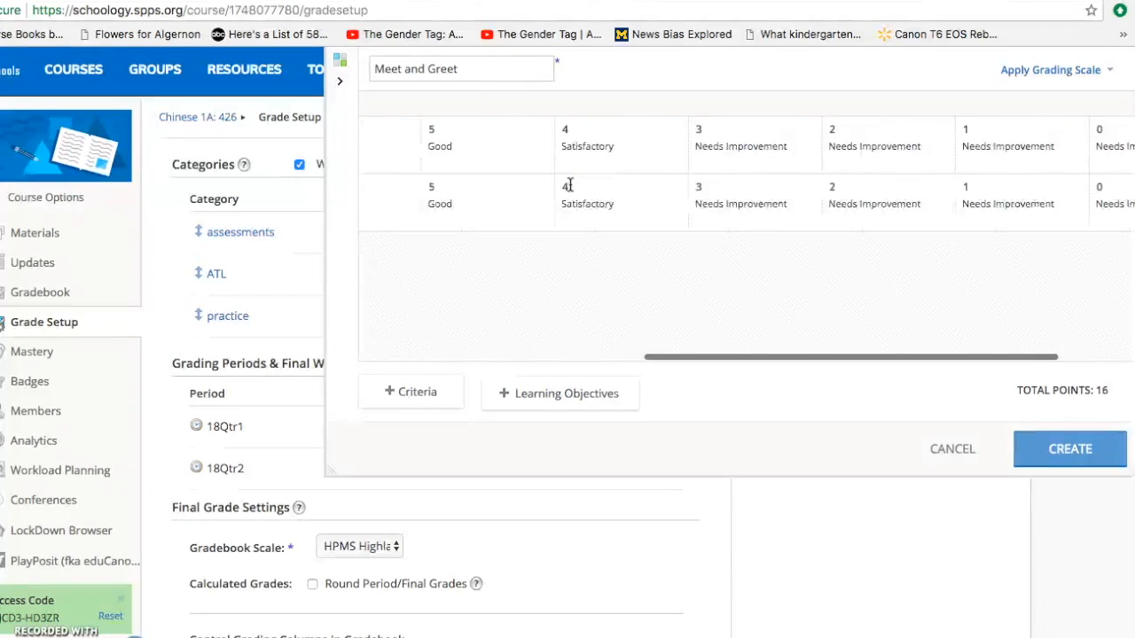
scroll(570, 185, "right", 3)
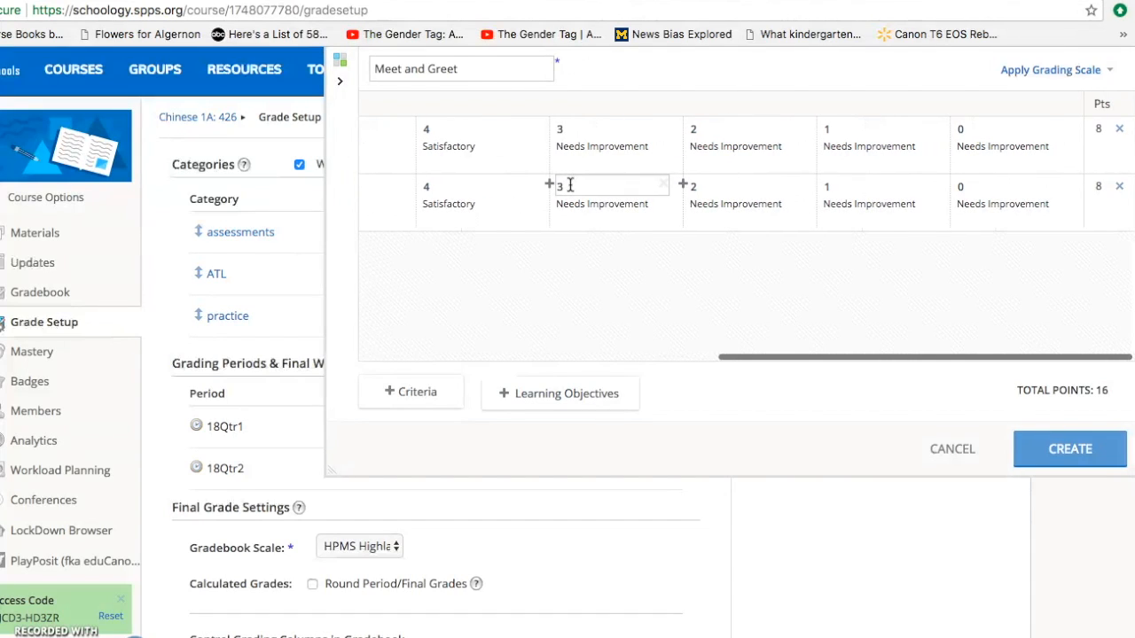
scroll(570, 184, "left", 3)
left_click(492, 158)
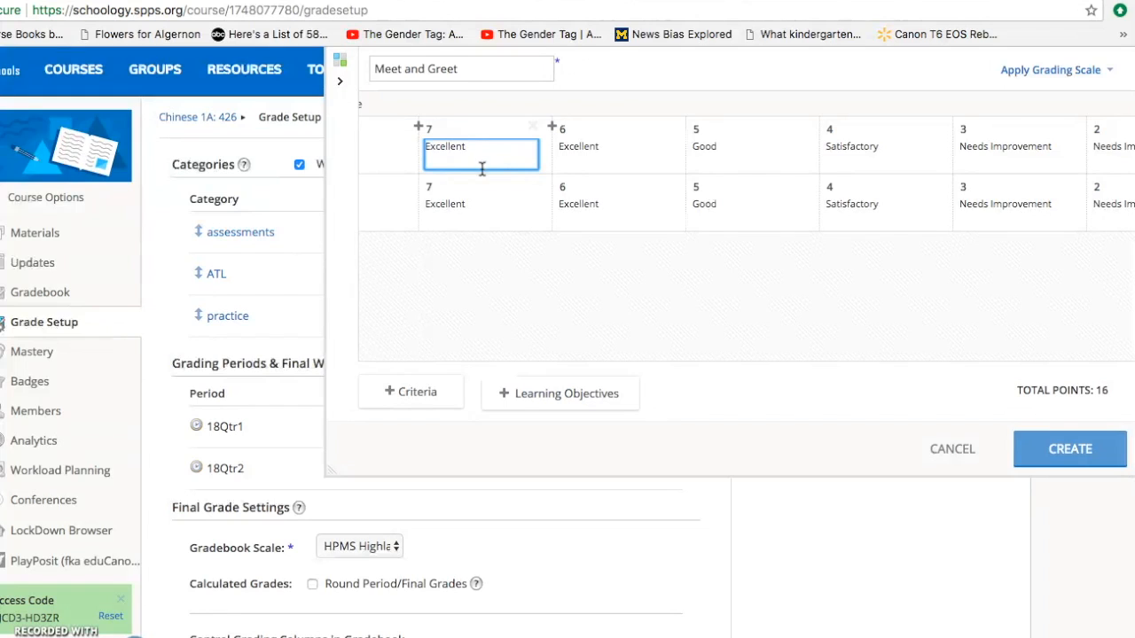
scroll(482, 168, "left", 2)
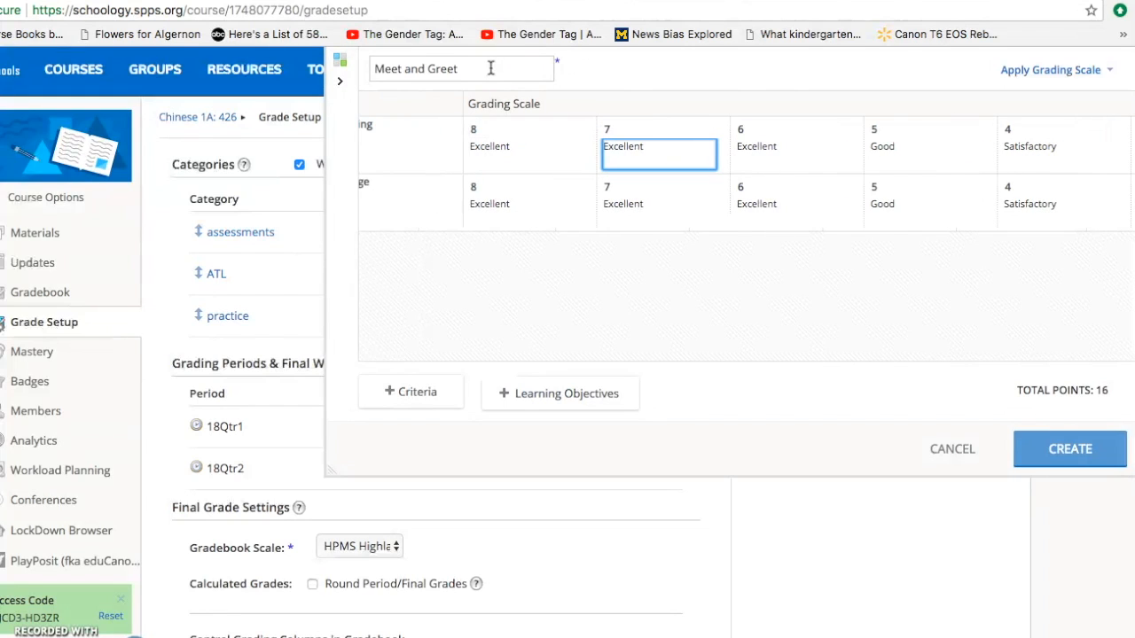
left_click(1071, 450)
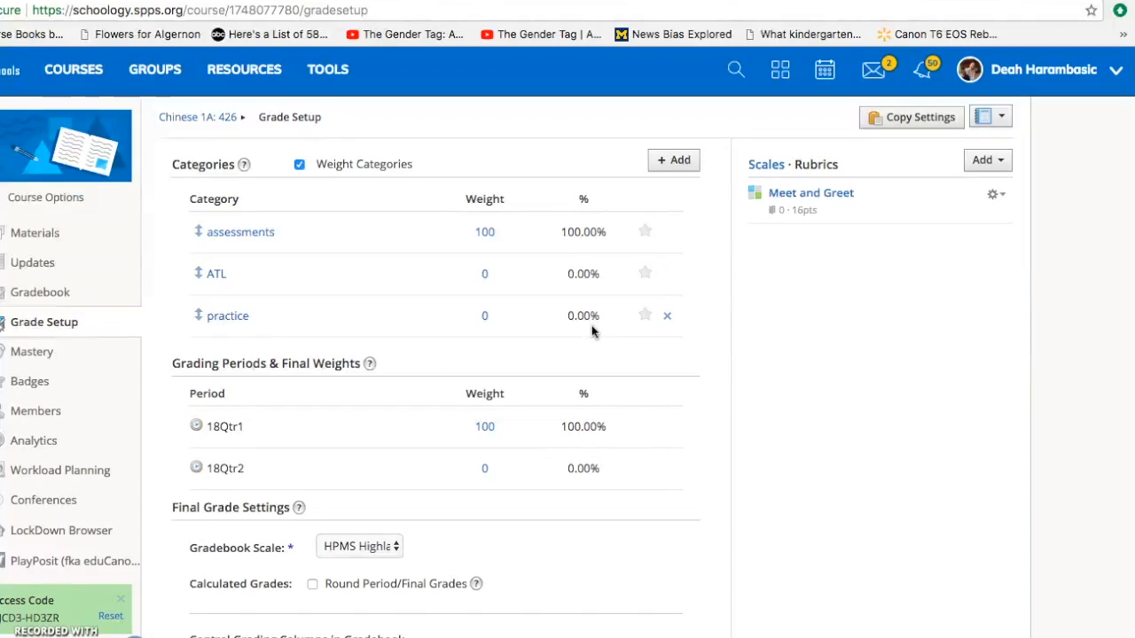
Step: Select HPMS Highland Middle School MYP as the gradebook scale in the final grade settings
left_click(386, 551)
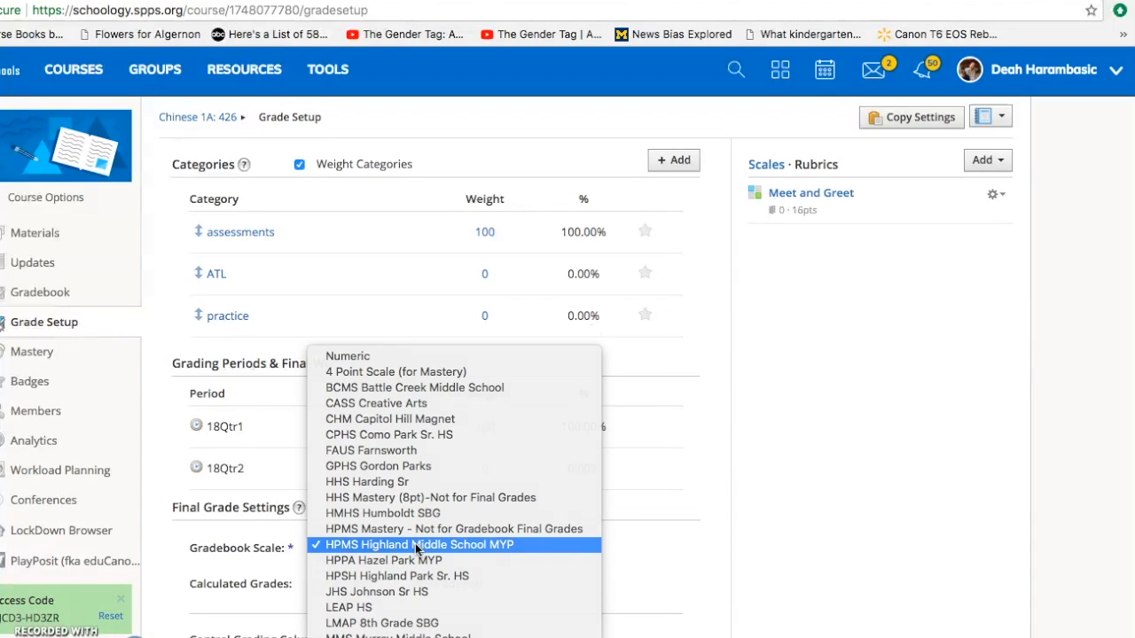
left_click(417, 548)
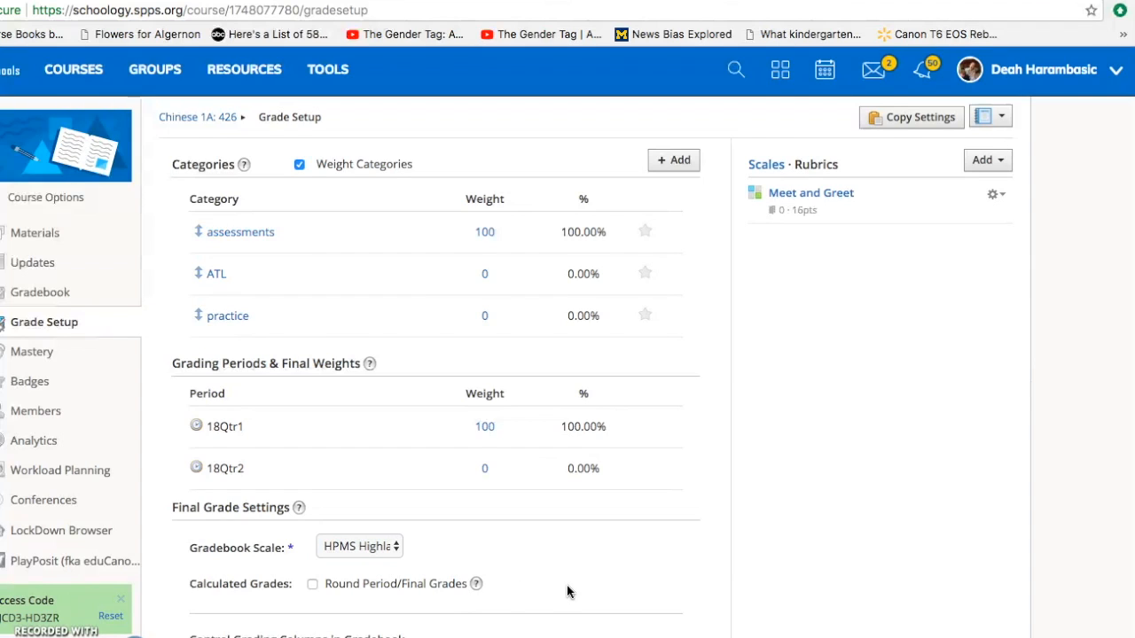
scroll(568, 592, "down", 1)
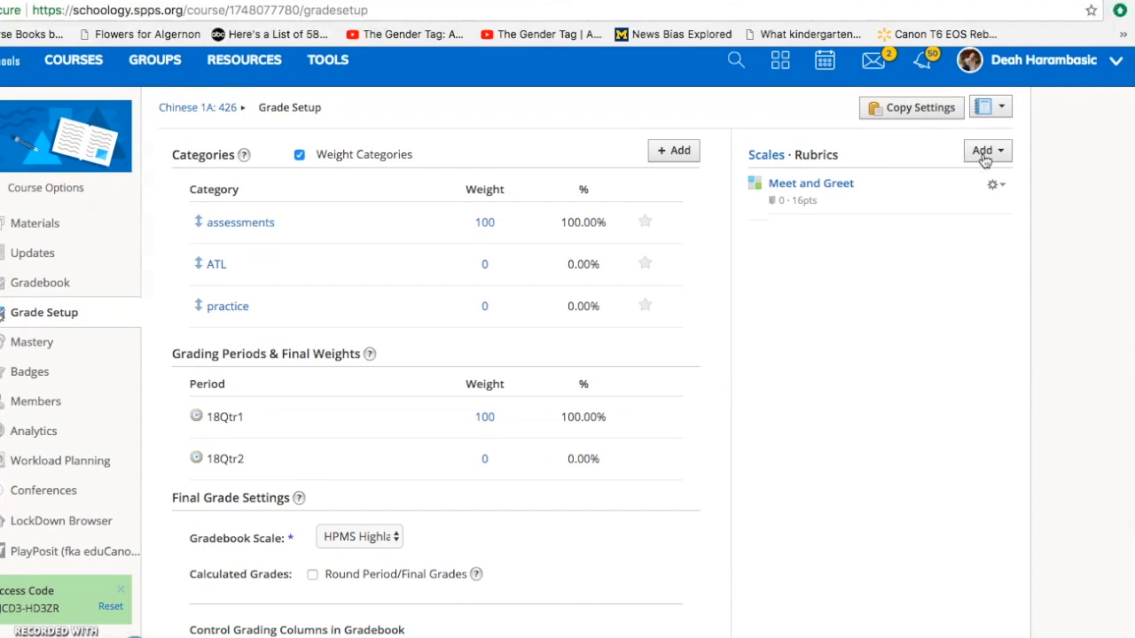